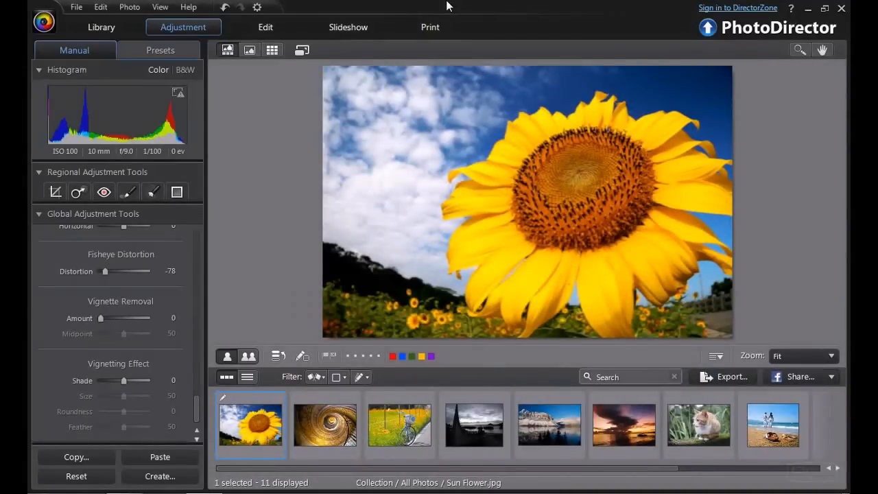
Open ToothBrush.jpg in the Edit module and enlarge the woman's face to 25% zoom.
{"action": "left_click", "coordinate": [266, 28]}
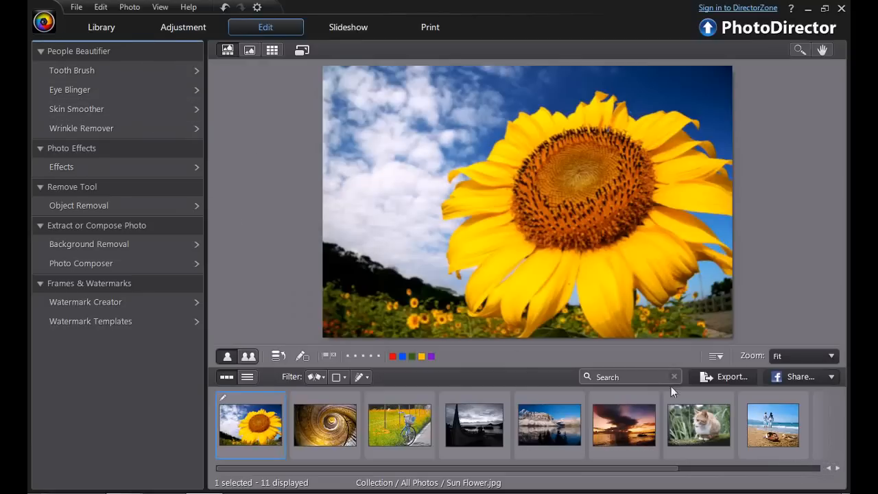
{"action": "left_click", "coordinate": [739, 472]}
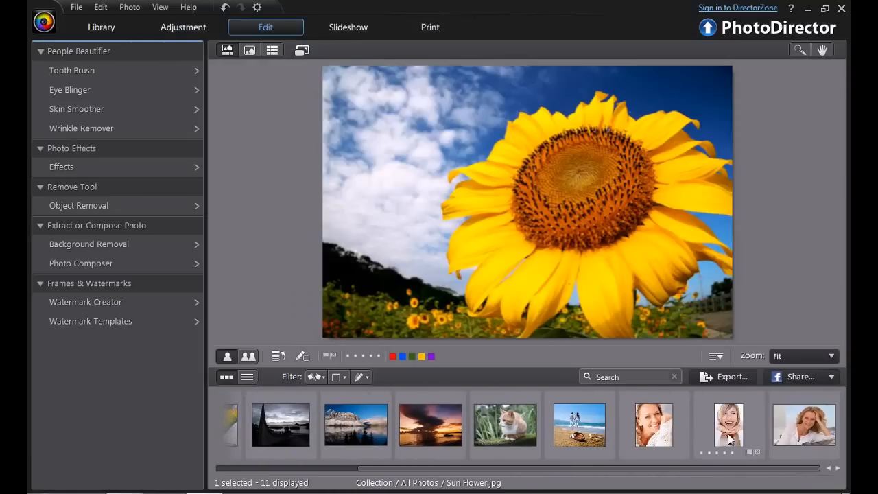
{"action": "left_click", "coordinate": [729, 438]}
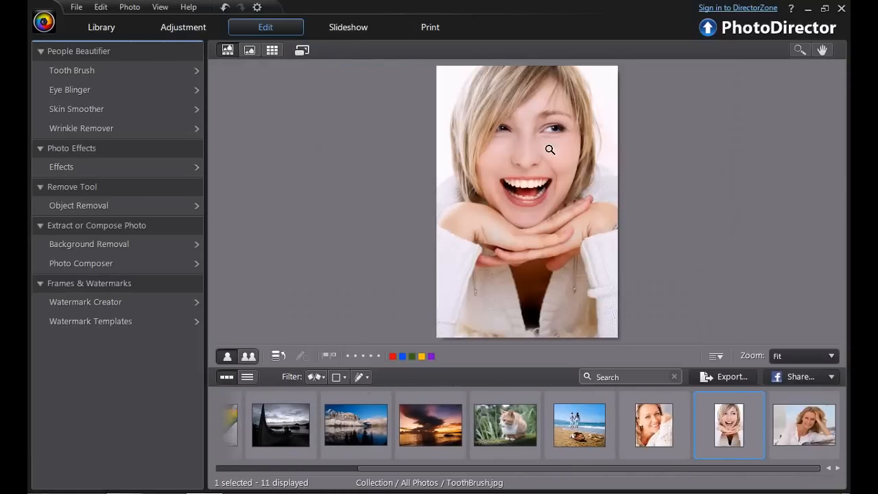
{"action": "left_click", "coordinate": [550, 150]}
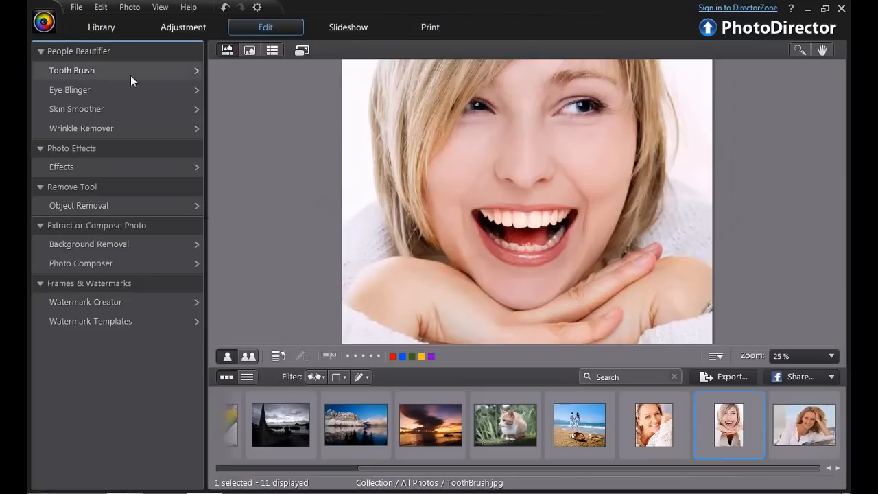
Set up the Tooth Brush whitening brush with size 9 and Fit to edges enabled.
{"action": "left_click", "coordinate": [106, 76]}
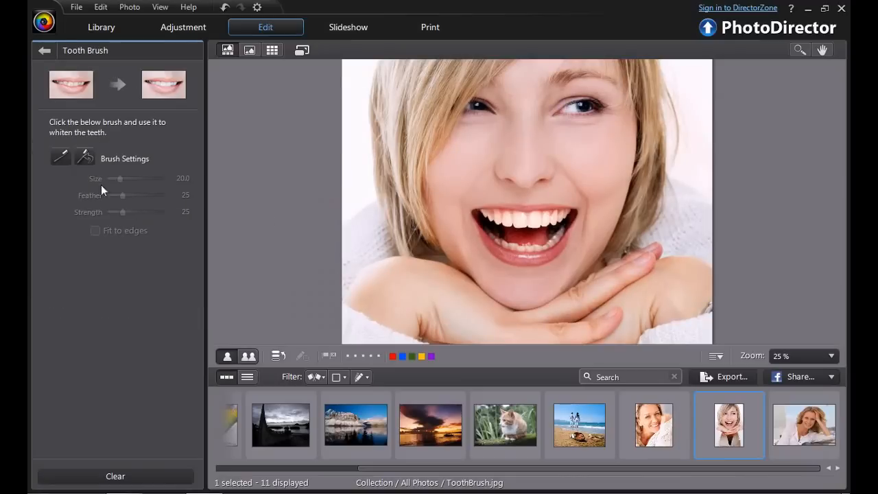
{"action": "left_click", "coordinate": [58, 158]}
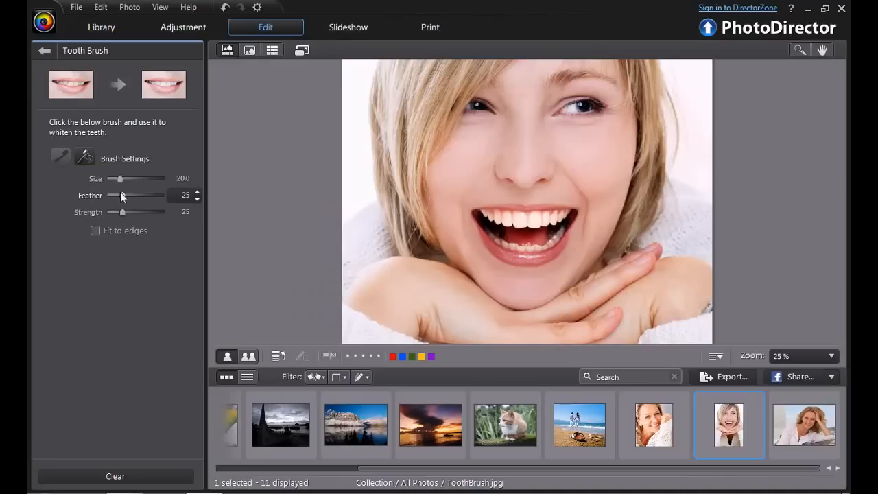
{"action": "left_click_drag", "start_coordinate": [123, 181], "coordinate": [114, 178]}
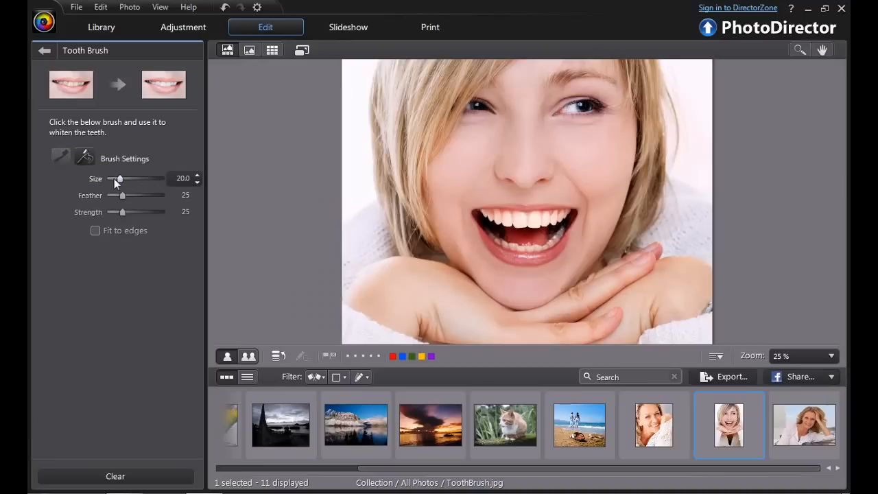
{"action": "scroll", "coordinate": [445, 234], "scroll_direction": "down", "scroll_amount": 4}
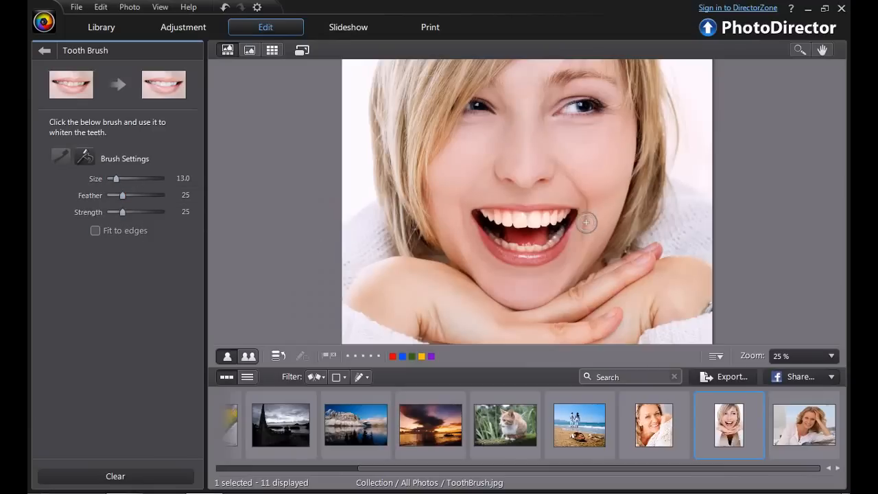
{"action": "scroll", "coordinate": [563, 222], "scroll_direction": "down", "scroll_amount": 3}
{"action": "left_click", "coordinate": [95, 231]}
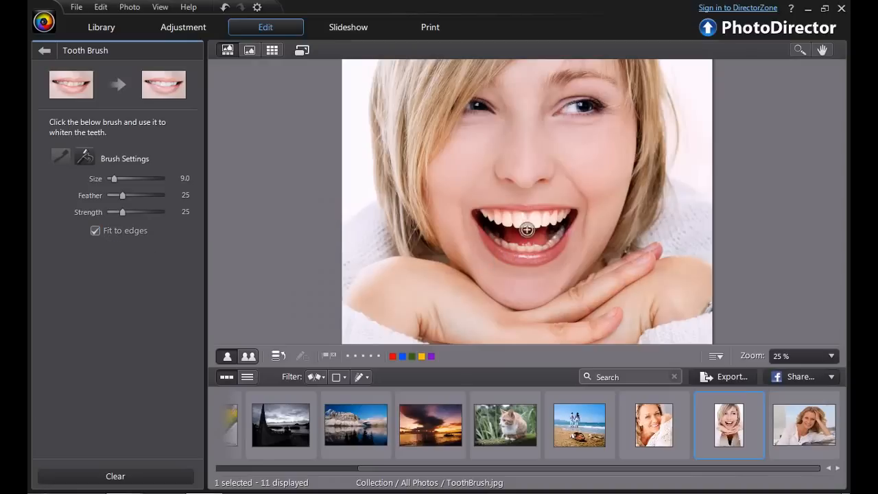
Whiten the woman's upper and lower teeth, using brush size 7 for the lower row.
{"action": "mouse_move", "coordinate": [533, 221]}
{"action": "left_mouse_down"}
{"action": "mouse_move", "coordinate": [483, 216]}
{"action": "mouse_move", "coordinate": [530, 228]}
{"action": "mouse_move", "coordinate": [565, 214]}
{"action": "mouse_move", "coordinate": [540, 238]}
{"action": "mouse_move", "coordinate": [546, 229]}
{"action": "mouse_move", "coordinate": [538, 222]}
{"action": "mouse_move", "coordinate": [495, 218]}
{"action": "mouse_move", "coordinate": [506, 225]}
{"action": "mouse_move", "coordinate": [507, 251]}
{"action": "mouse_move", "coordinate": [504, 244]}
{"action": "mouse_move", "coordinate": [555, 233]}
{"action": "left_mouse_up"}
{"action": "scroll", "coordinate": [553, 239], "scroll_direction": "up", "scroll_amount": 1}
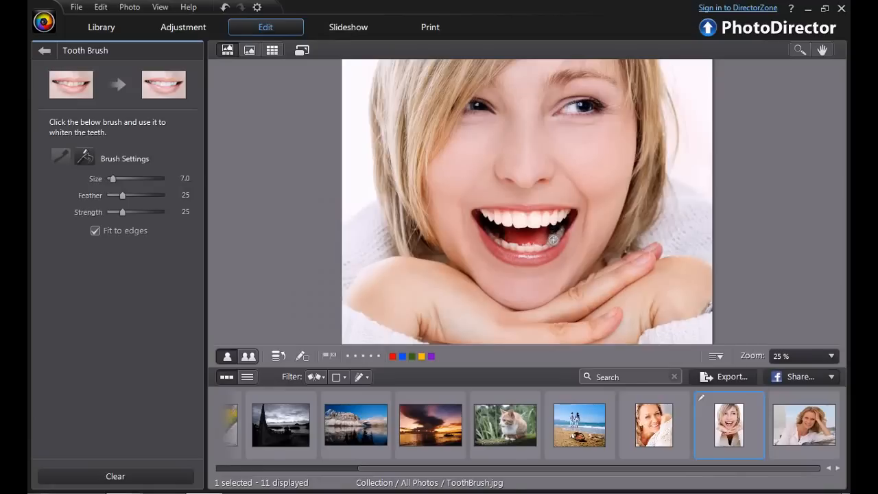
{"action": "left_click_drag", "start_coordinate": [516, 245], "coordinate": [549, 247]}
{"action": "left_click", "coordinate": [44, 52]}
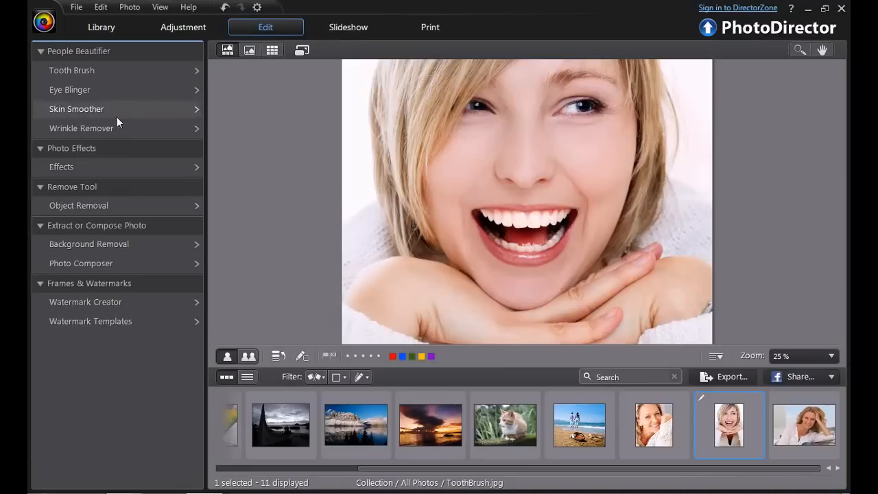
Brighten the white of the eye nearest the hair in the Eye Blinger tool, using brush size 13.
{"action": "left_click", "coordinate": [118, 90]}
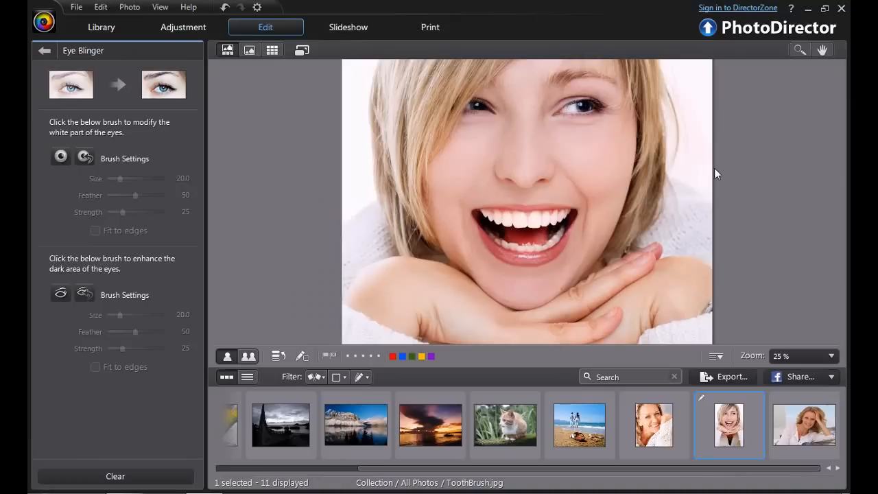
{"action": "left_click", "coordinate": [584, 107]}
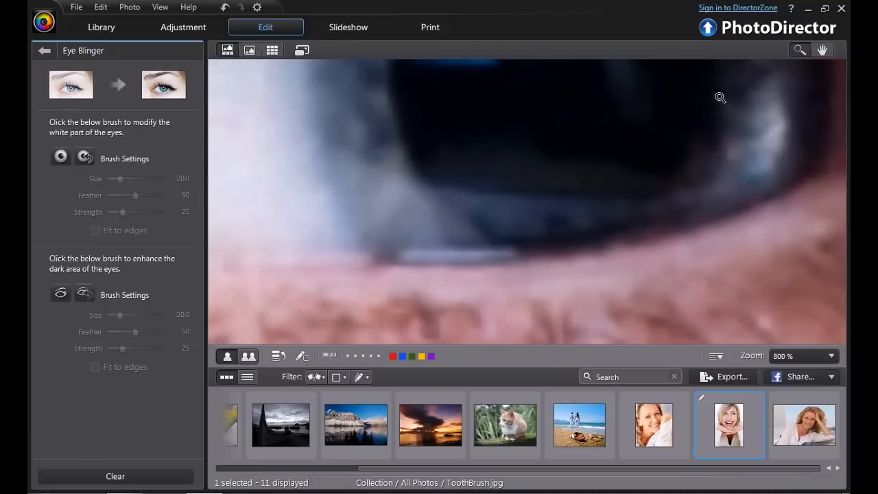
{"action": "scroll", "coordinate": [425, 199], "scroll_direction": "down", "scroll_amount": 4}
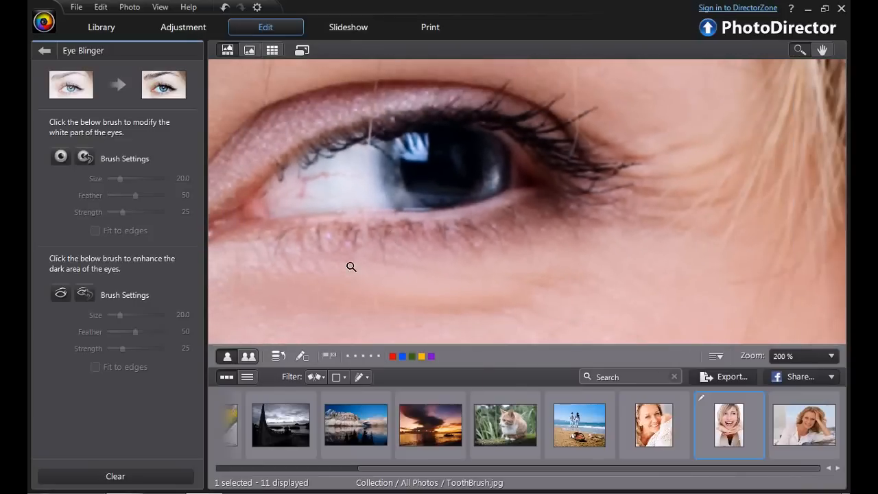
{"action": "left_click_drag", "start_coordinate": [266, 201], "coordinate": [452, 309]}
{"action": "scroll", "coordinate": [404, 197], "scroll_direction": "down", "scroll_amount": 4}
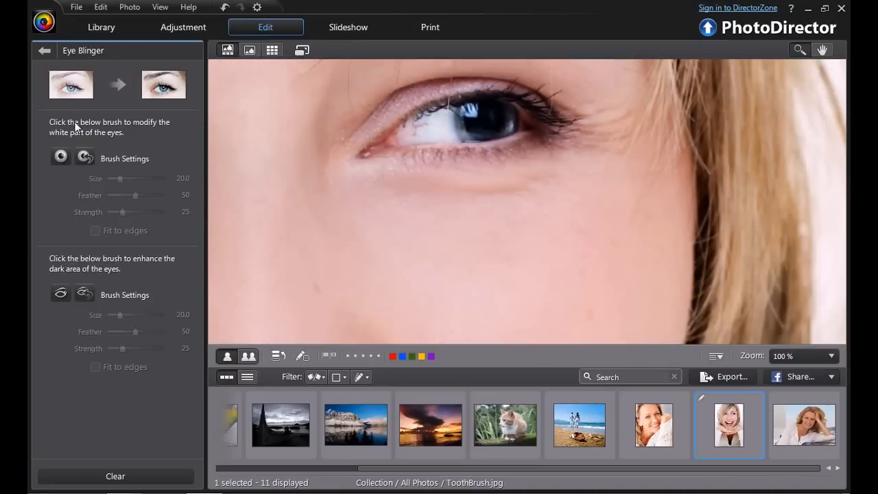
{"action": "left_click", "coordinate": [58, 159]}
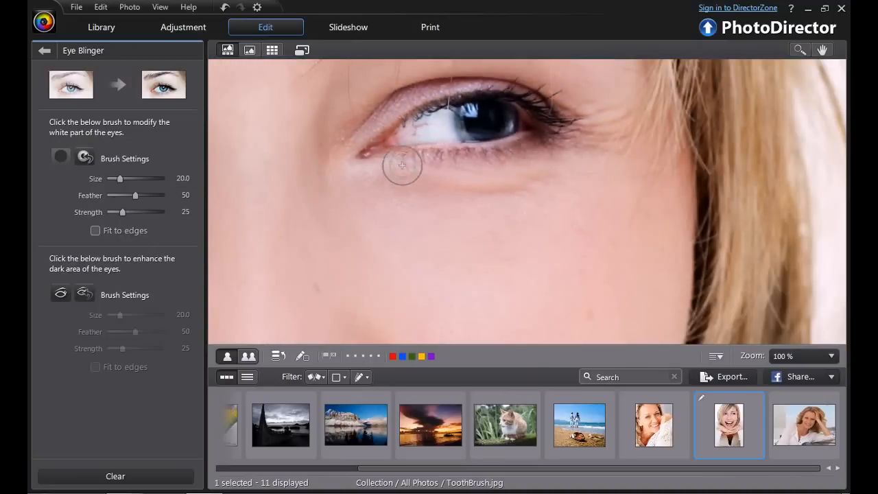
{"action": "scroll", "coordinate": [435, 124], "scroll_direction": "down", "scroll_amount": 7}
{"action": "mouse_move", "coordinate": [439, 131]}
{"action": "left_mouse_down"}
{"action": "mouse_move", "coordinate": [403, 137]}
{"action": "mouse_move", "coordinate": [440, 115]}
{"action": "mouse_move", "coordinate": [442, 135]}
{"action": "mouse_move", "coordinate": [412, 133]}
{"action": "mouse_move", "coordinate": [433, 127]}
{"action": "mouse_move", "coordinate": [426, 125]}
{"action": "mouse_move", "coordinate": [411, 134]}
{"action": "mouse_move", "coordinate": [435, 129]}
{"action": "left_mouse_up"}
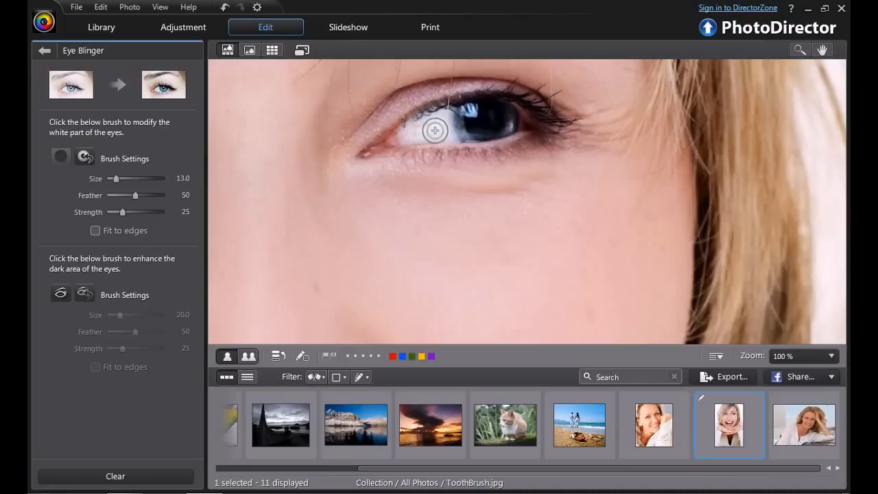
Enhance the dark lash areas above and below the same eye with the Eye Blinger's size 20 dark-area brush.
{"action": "left_click", "coordinate": [59, 295]}
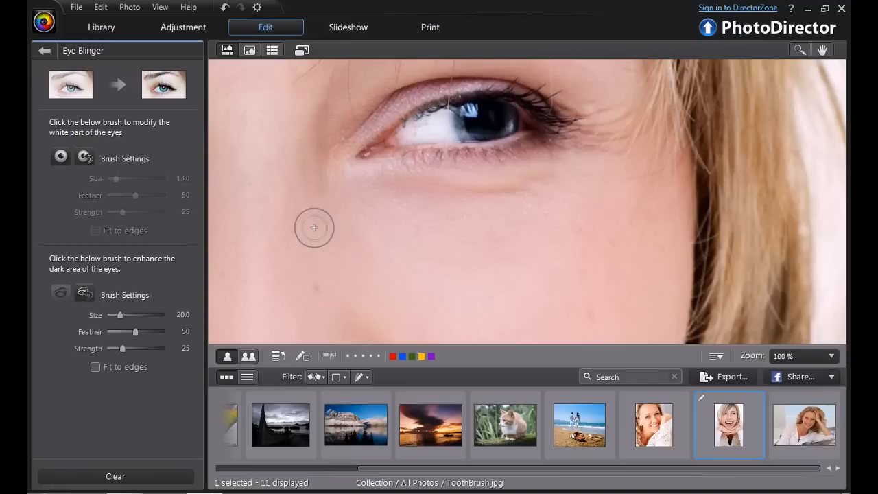
{"action": "mouse_move", "coordinate": [506, 90]}
{"action": "left_mouse_down"}
{"action": "mouse_move", "coordinate": [526, 97]}
{"action": "mouse_move", "coordinate": [402, 110]}
{"action": "mouse_move", "coordinate": [517, 92]}
{"action": "mouse_move", "coordinate": [543, 108]}
{"action": "left_mouse_up"}
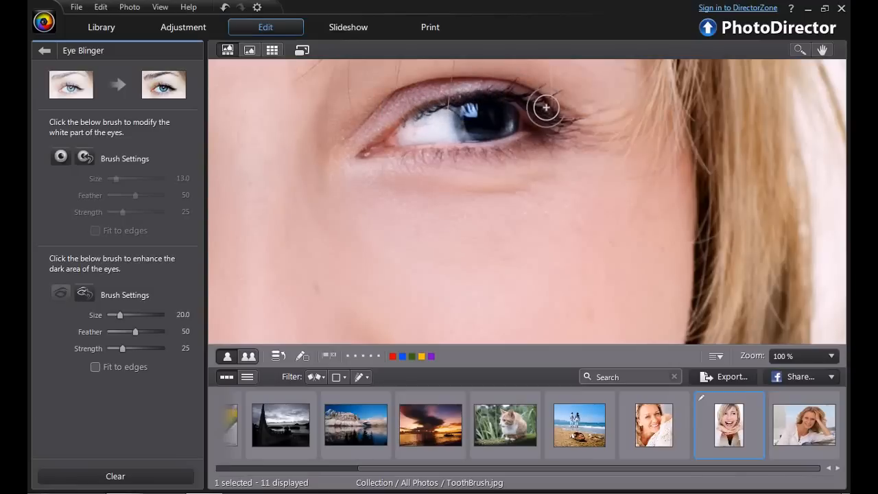
{"action": "mouse_move", "coordinate": [529, 158]}
{"action": "left_mouse_down"}
{"action": "mouse_move", "coordinate": [539, 157]}
{"action": "mouse_move", "coordinate": [470, 103]}
{"action": "mouse_move", "coordinate": [405, 148]}
{"action": "mouse_move", "coordinate": [416, 159]}
{"action": "mouse_move", "coordinate": [540, 160]}
{"action": "left_mouse_up"}
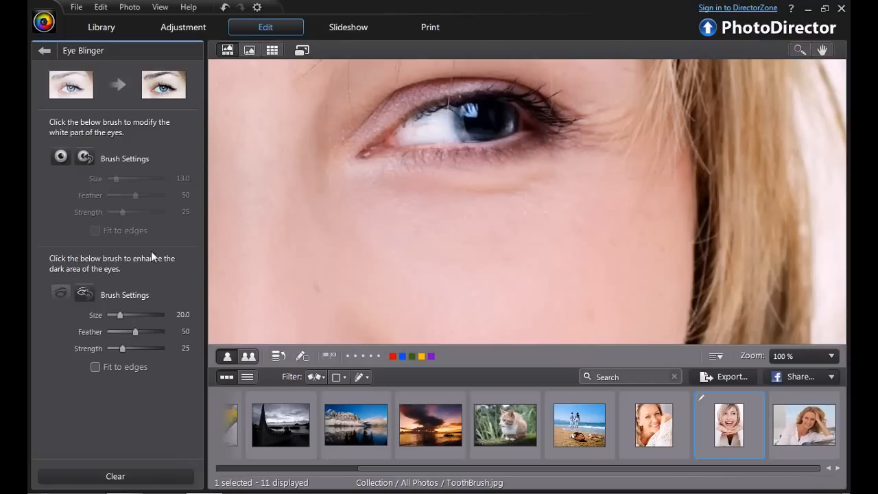
{"action": "left_click", "coordinate": [42, 51]}
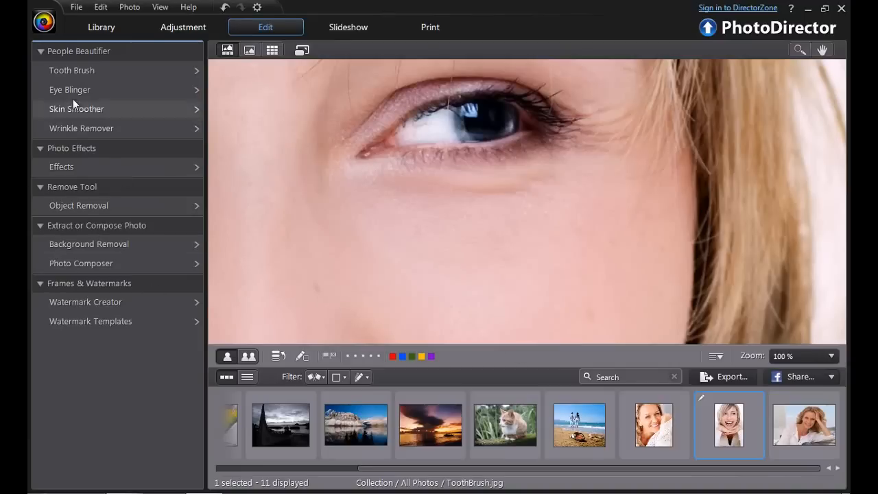
Smooth the cheek skin below the eye in SkinSmoother.jpg with the Skin Smoother brush at size 17.
{"action": "left_click", "coordinate": [108, 108]}
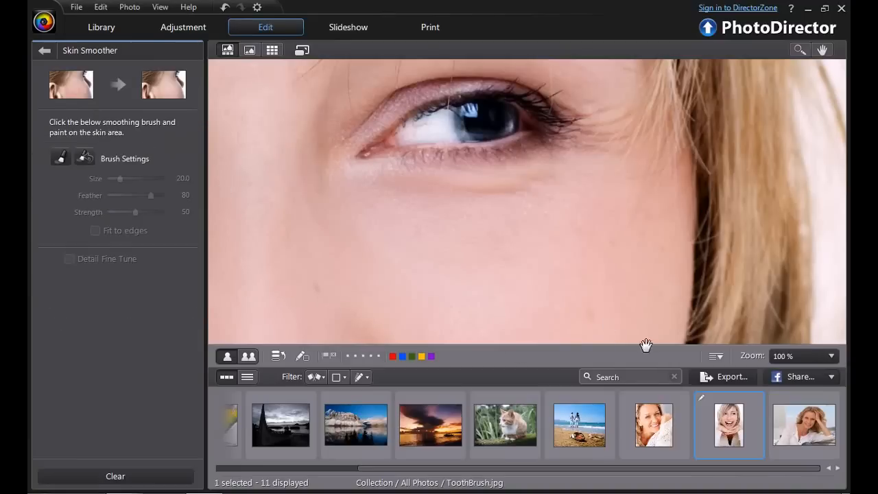
{"action": "left_click", "coordinate": [653, 425]}
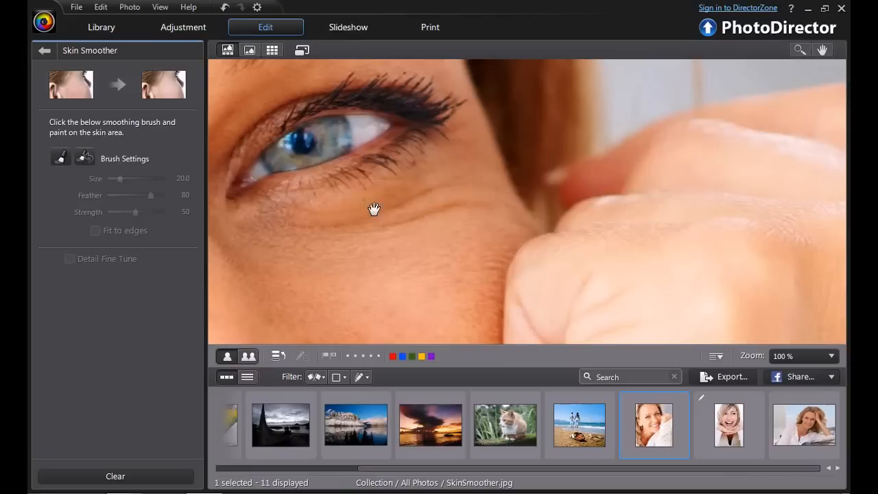
{"action": "left_click", "coordinate": [336, 265]}
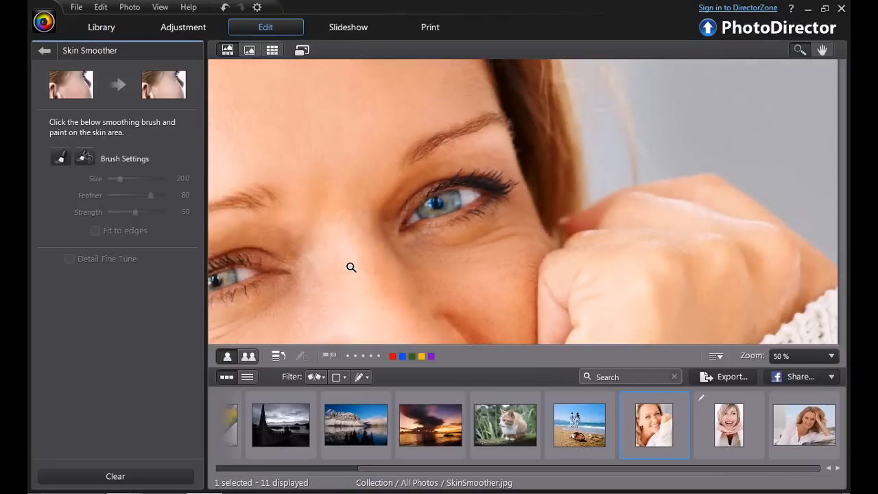
{"action": "left_click", "coordinate": [60, 158]}
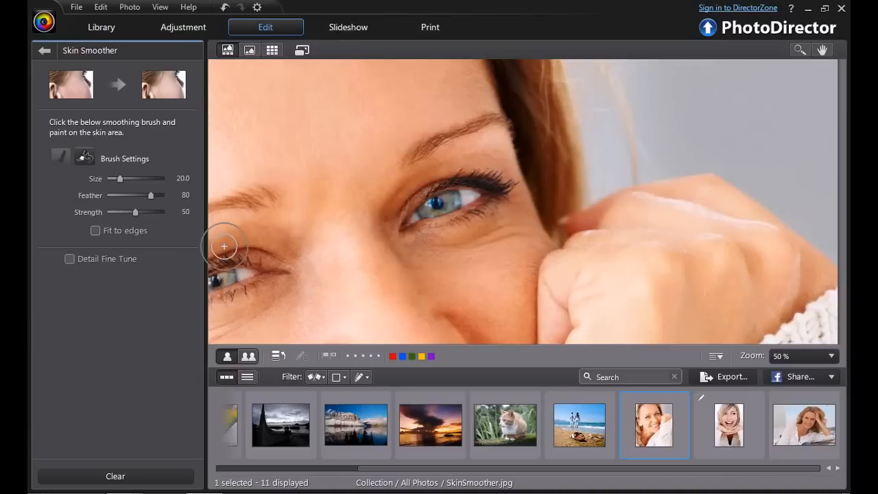
{"action": "scroll", "coordinate": [467, 258], "scroll_direction": "down", "scroll_amount": 3}
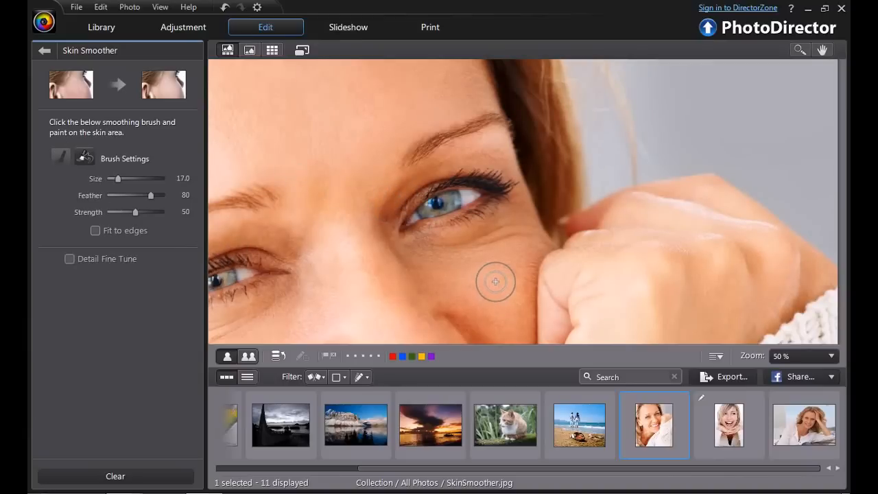
{"action": "mouse_move", "coordinate": [463, 295]}
{"action": "left_mouse_down"}
{"action": "mouse_move", "coordinate": [507, 282]}
{"action": "mouse_move", "coordinate": [497, 283]}
{"action": "mouse_move", "coordinate": [517, 261]}
{"action": "mouse_move", "coordinate": [452, 271]}
{"action": "mouse_move", "coordinate": [477, 282]}
{"action": "mouse_move", "coordinate": [497, 319]}
{"action": "mouse_move", "coordinate": [495, 299]}
{"action": "mouse_move", "coordinate": [516, 308]}
{"action": "mouse_move", "coordinate": [422, 316]}
{"action": "mouse_move", "coordinate": [441, 315]}
{"action": "mouse_move", "coordinate": [395, 289]}
{"action": "mouse_move", "coordinate": [414, 269]}
{"action": "mouse_move", "coordinate": [390, 260]}
{"action": "mouse_move", "coordinate": [428, 261]}
{"action": "mouse_move", "coordinate": [385, 251]}
{"action": "mouse_move", "coordinate": [356, 260]}
{"action": "mouse_move", "coordinate": [305, 320]}
{"action": "mouse_move", "coordinate": [328, 271]}
{"action": "mouse_move", "coordinate": [317, 291]}
{"action": "mouse_move", "coordinate": [324, 319]}
{"action": "mouse_move", "coordinate": [351, 273]}
{"action": "mouse_move", "coordinate": [338, 206]}
{"action": "mouse_move", "coordinate": [339, 215]}
{"action": "mouse_move", "coordinate": [310, 157]}
{"action": "mouse_move", "coordinate": [289, 141]}
{"action": "mouse_move", "coordinate": [342, 139]}
{"action": "mouse_move", "coordinate": [300, 135]}
{"action": "mouse_move", "coordinate": [277, 145]}
{"action": "mouse_move", "coordinate": [363, 119]}
{"action": "mouse_move", "coordinate": [278, 132]}
{"action": "mouse_move", "coordinate": [375, 107]}
{"action": "mouse_move", "coordinate": [266, 141]}
{"action": "mouse_move", "coordinate": [309, 149]}
{"action": "mouse_move", "coordinate": [342, 169]}
{"action": "mouse_move", "coordinate": [364, 124]}
{"action": "mouse_move", "coordinate": [462, 90]}
{"action": "mouse_move", "coordinate": [409, 111]}
{"action": "mouse_move", "coordinate": [419, 101]}
{"action": "mouse_move", "coordinate": [345, 98]}
{"action": "mouse_move", "coordinate": [359, 95]}
{"action": "mouse_move", "coordinate": [351, 89]}
{"action": "mouse_move", "coordinate": [282, 102]}
{"action": "mouse_move", "coordinate": [245, 135]}
{"action": "mouse_move", "coordinate": [256, 113]}
{"action": "mouse_move", "coordinate": [247, 142]}
{"action": "mouse_move", "coordinate": [257, 154]}
{"action": "mouse_move", "coordinate": [225, 138]}
{"action": "mouse_move", "coordinate": [226, 145]}
{"action": "mouse_move", "coordinate": [238, 129]}
{"action": "mouse_move", "coordinate": [239, 99]}
{"action": "mouse_move", "coordinate": [236, 152]}
{"action": "mouse_move", "coordinate": [227, 115]}
{"action": "mouse_move", "coordinate": [225, 153]}
{"action": "mouse_move", "coordinate": [310, 141]}
{"action": "mouse_move", "coordinate": [334, 116]}
{"action": "mouse_move", "coordinate": [367, 124]}
{"action": "mouse_move", "coordinate": [412, 115]}
{"action": "mouse_move", "coordinate": [435, 186]}
{"action": "mouse_move", "coordinate": [559, 265]}
{"action": "left_mouse_up"}
{"action": "left_click", "coordinate": [43, 51]}
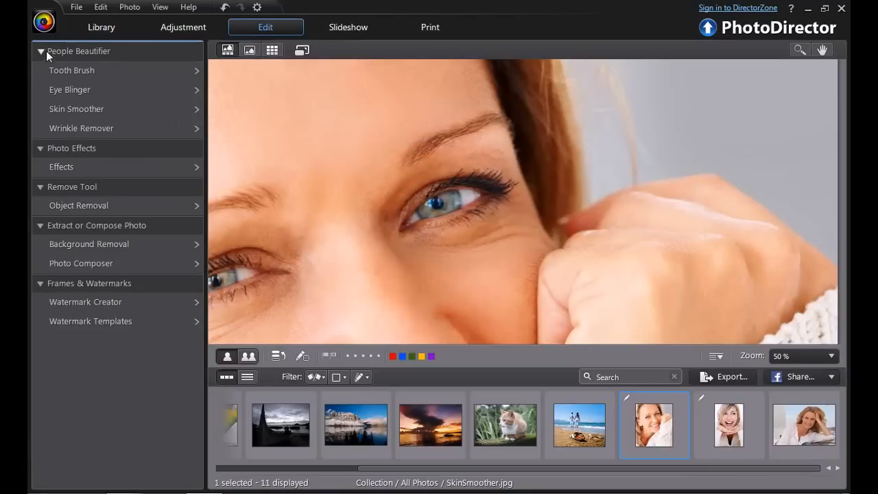
Mark the wrinkles beside and below the woman's eye in WrinkleRemover.jpg with the Wrinkle Remover at size 9.
{"action": "left_click", "coordinate": [109, 129]}
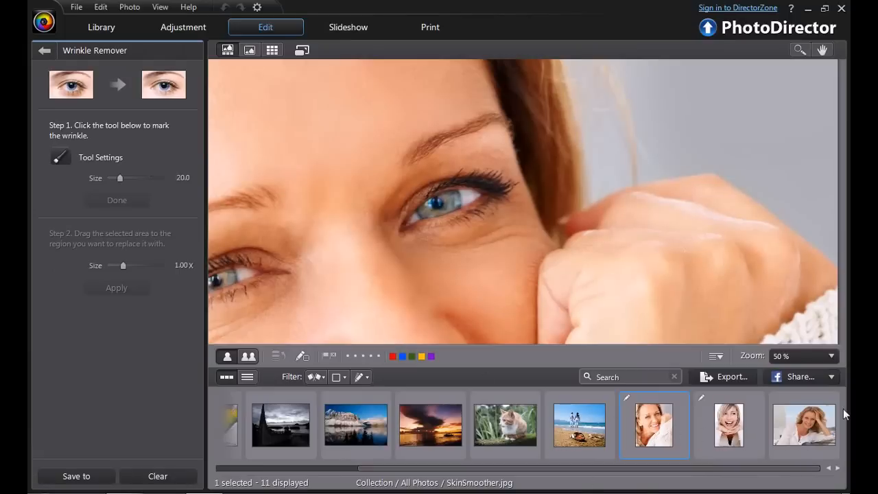
{"action": "left_click", "coordinate": [802, 416]}
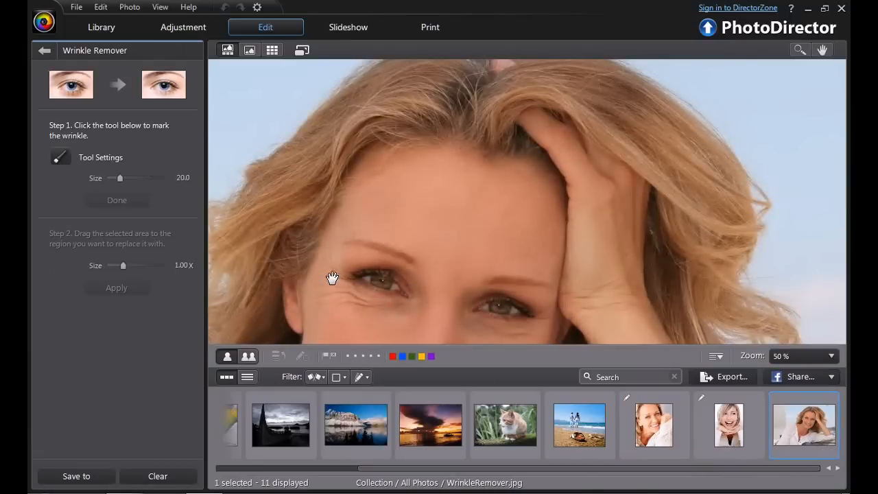
{"action": "left_click_drag", "start_coordinate": [375, 299], "coordinate": [409, 222]}
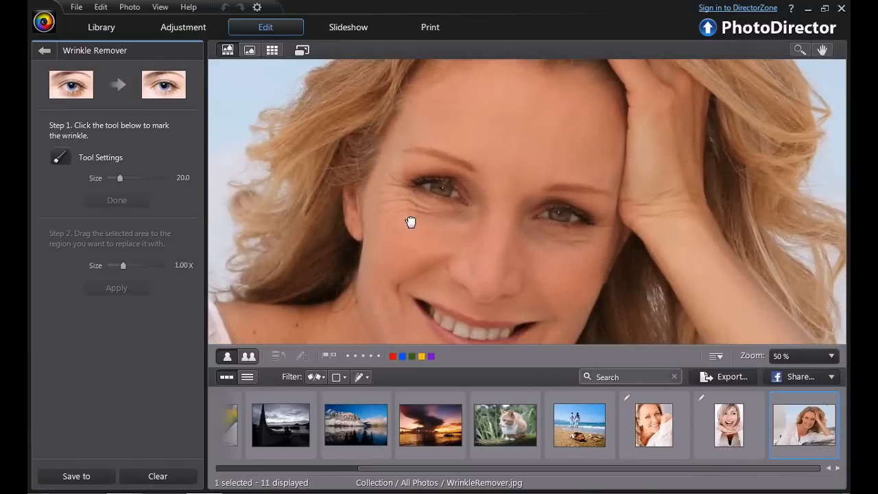
{"action": "left_click", "coordinate": [63, 158]}
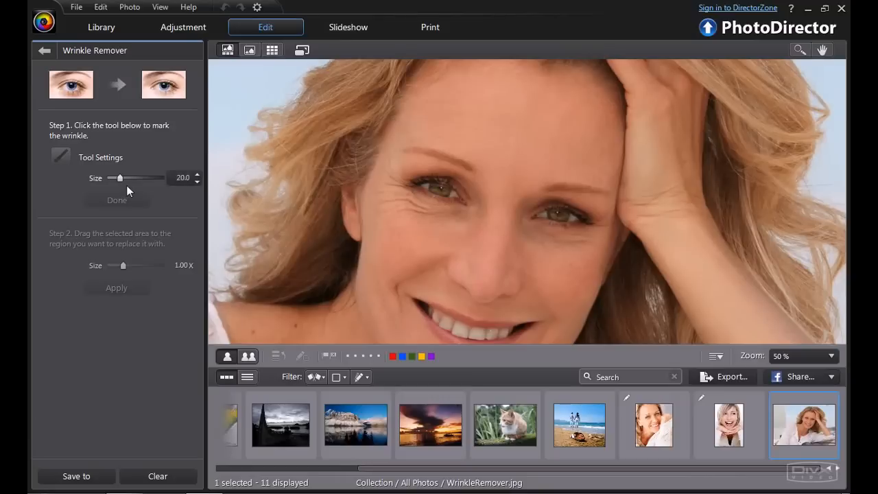
{"action": "scroll", "coordinate": [446, 212], "scroll_direction": "down", "scroll_amount": 3}
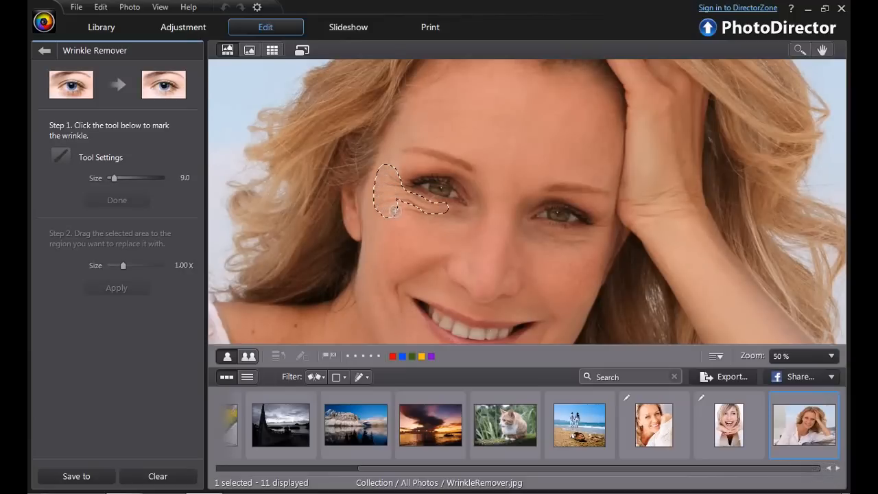
{"action": "left_click_drag", "start_coordinate": [392, 199], "coordinate": [399, 200]}
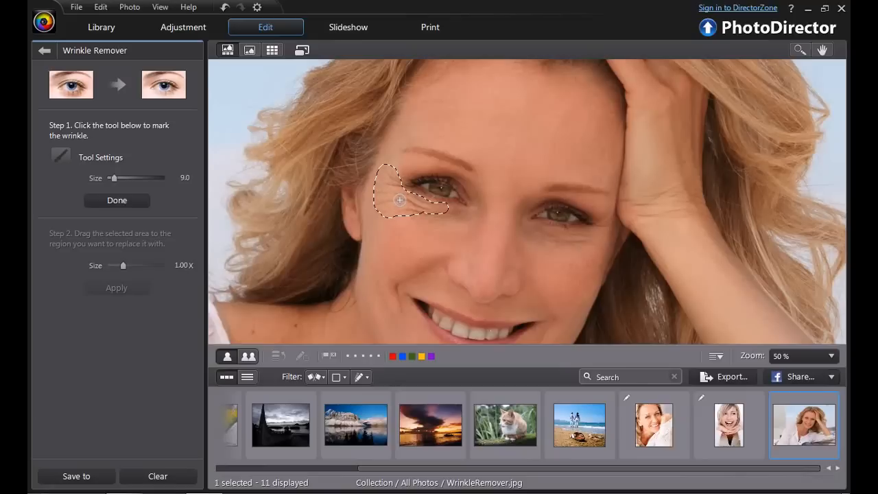
Replace the marked eye wrinkles with smooth forehead skin at size 1.00 X and leave Wrinkle Remover without saving the edits.
{"action": "left_click", "coordinate": [117, 201]}
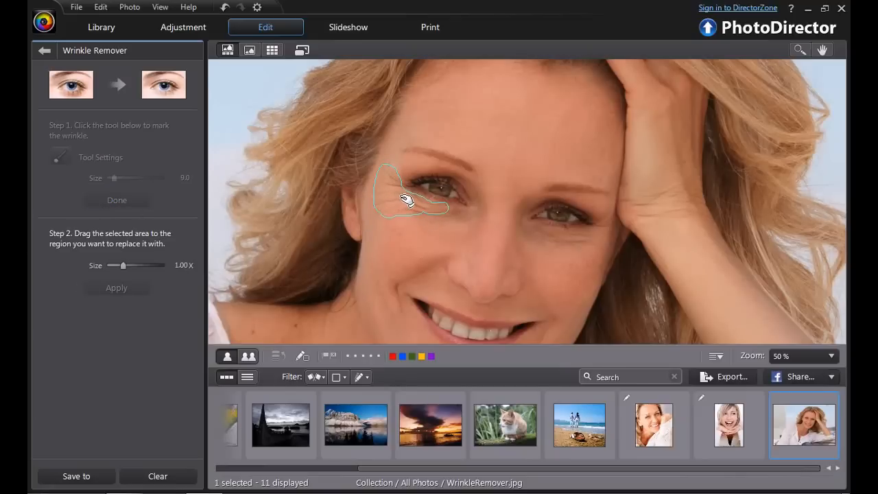
{"action": "left_click_drag", "start_coordinate": [400, 203], "coordinate": [460, 121]}
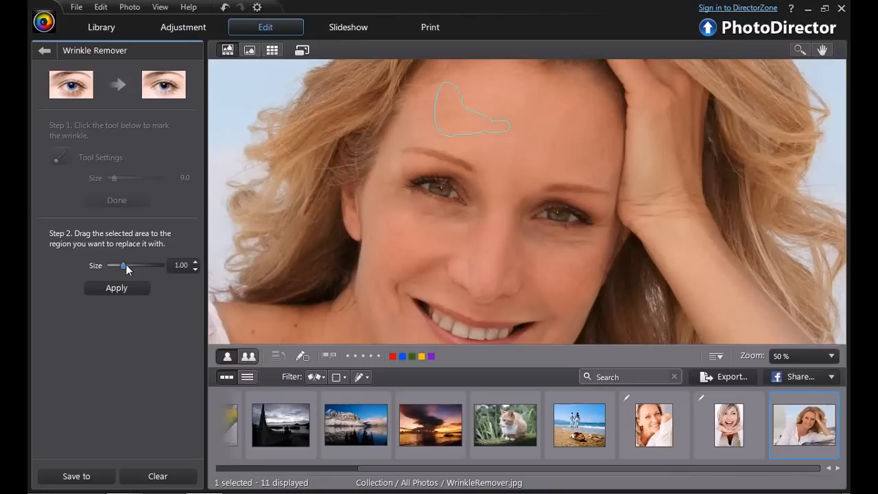
{"action": "left_click", "coordinate": [128, 287]}
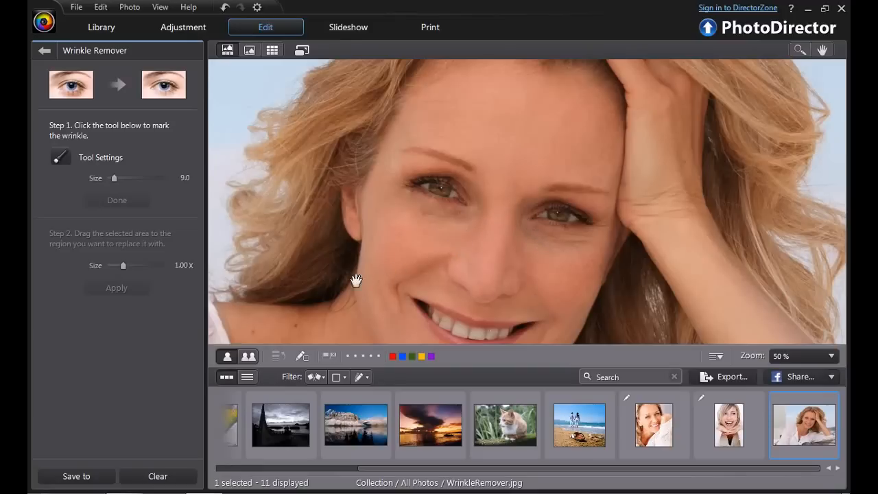
{"action": "left_click", "coordinate": [44, 50]}
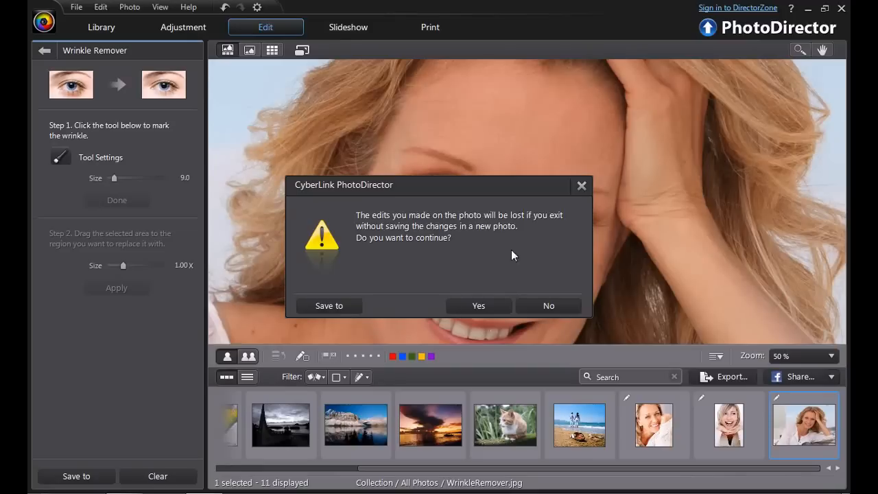
{"action": "left_click", "coordinate": [478, 305]}
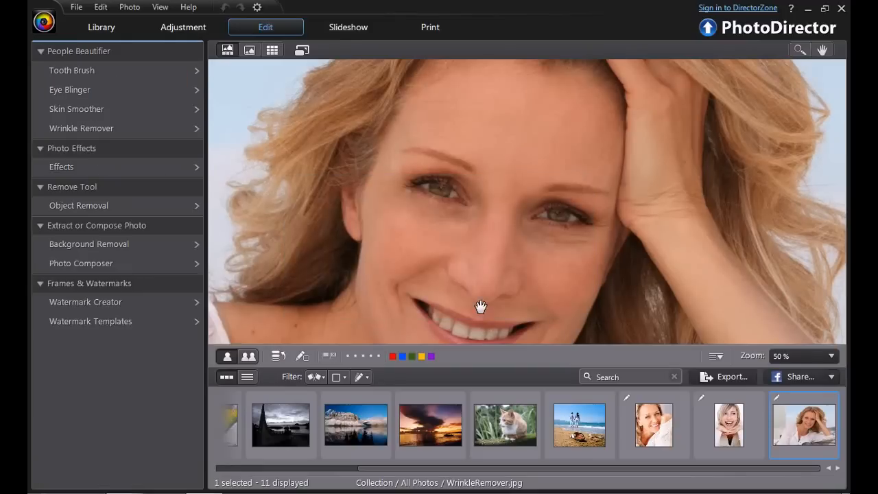
Try the Black & White, Sepia, Tint and Blur effects on WrinkleRemover.jpg and undo them.
{"action": "left_click", "coordinate": [126, 171]}
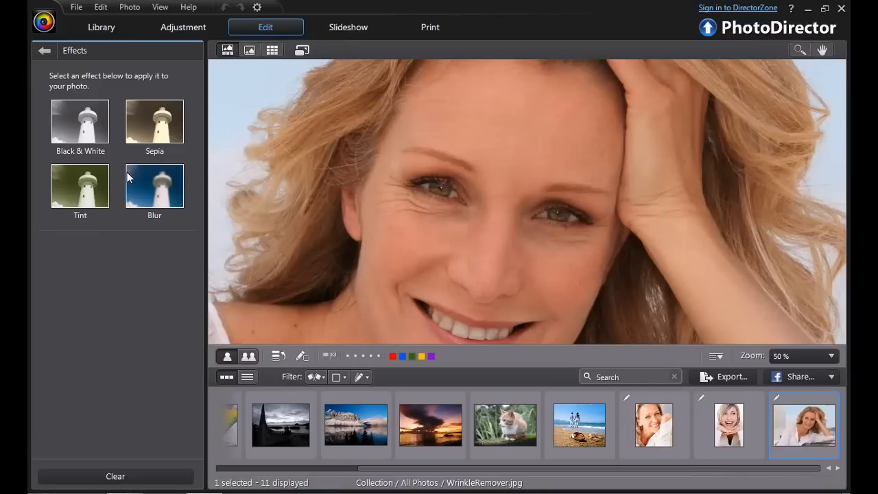
{"action": "left_click", "coordinate": [78, 122]}
{"action": "left_click", "coordinate": [152, 120]}
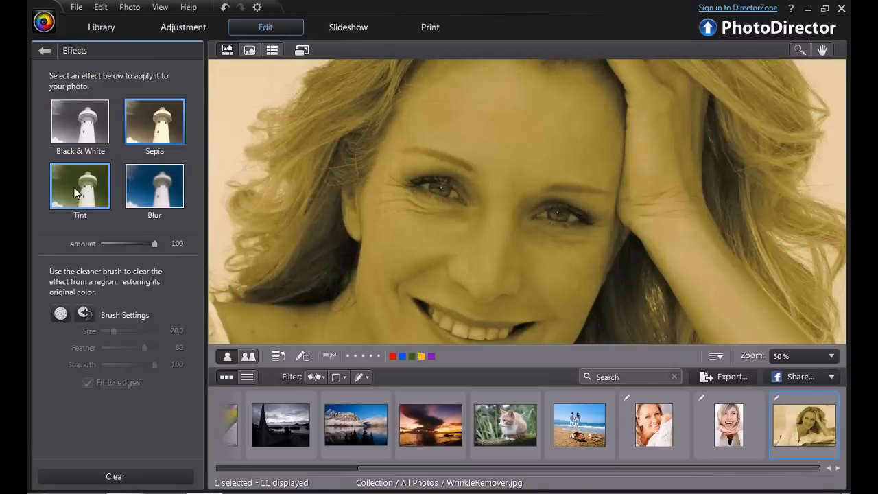
{"action": "left_click", "coordinate": [77, 192]}
{"action": "left_click", "coordinate": [176, 180]}
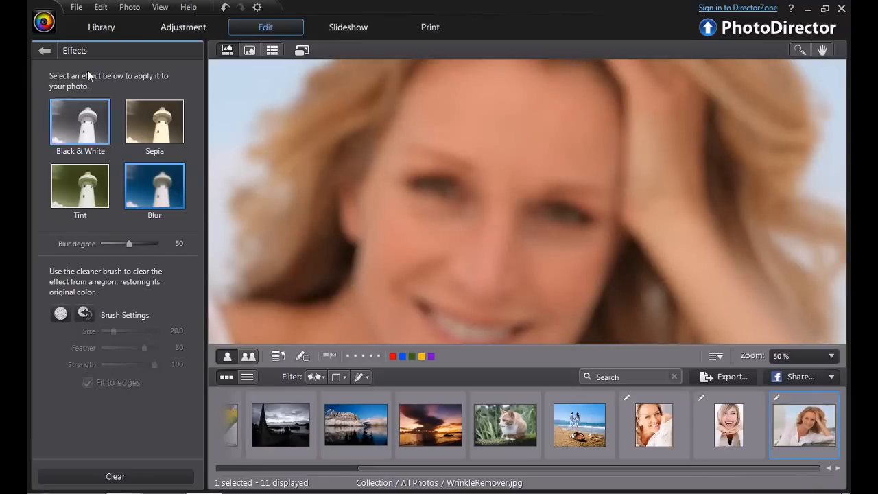
{"action": "left_click", "coordinate": [53, 55]}
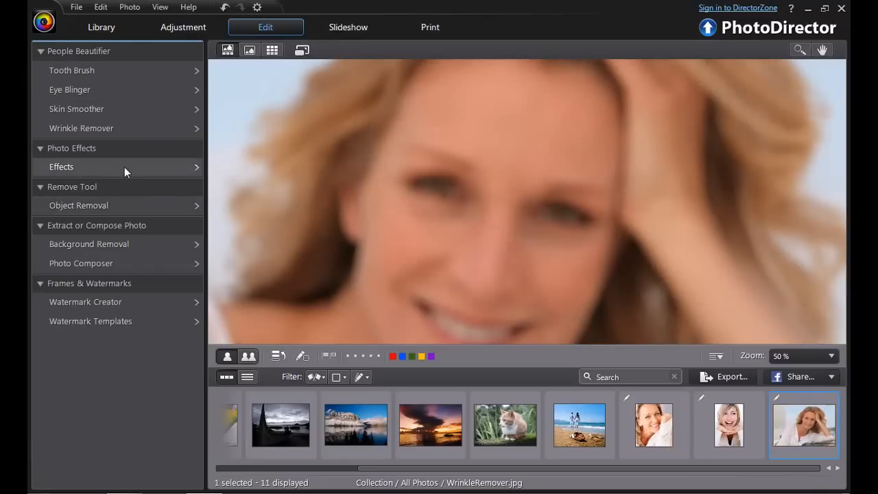
{"action": "left_click", "coordinate": [224, 8]}
{"action": "left_click", "coordinate": [224, 7]}
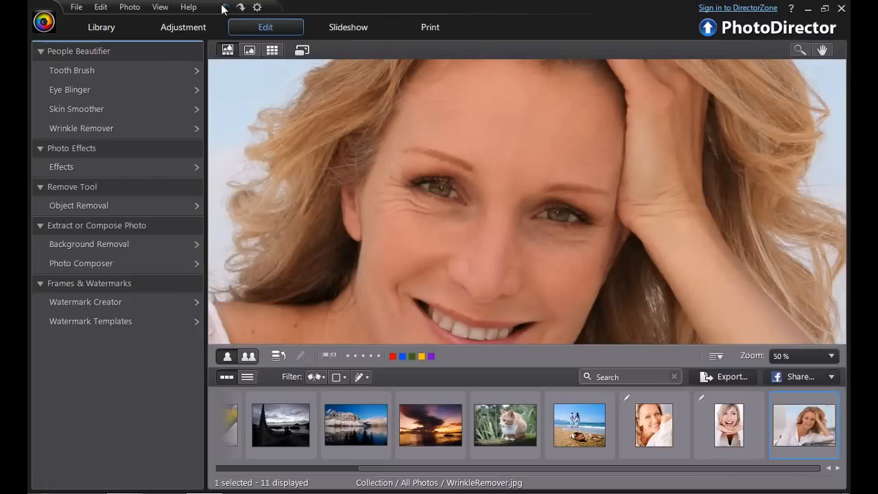
Display ObjectRemoval.jpg and start the Object Removal tool on it.
{"action": "left_click", "coordinate": [568, 434]}
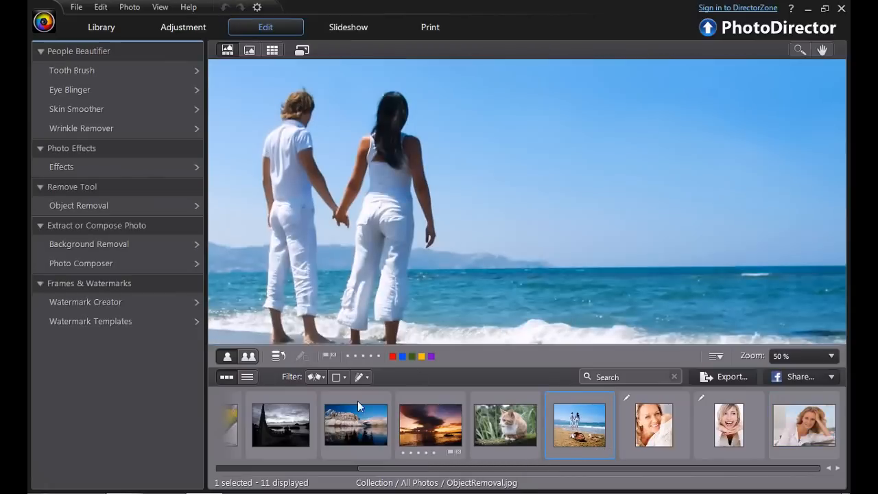
{"action": "left_click_drag", "start_coordinate": [552, 319], "coordinate": [608, 120]}
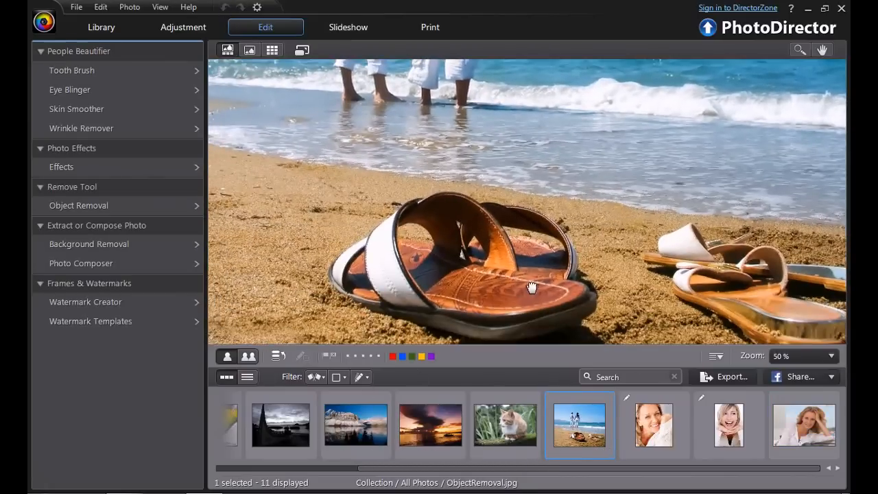
{"action": "left_click_drag", "start_coordinate": [529, 288], "coordinate": [575, 206]}
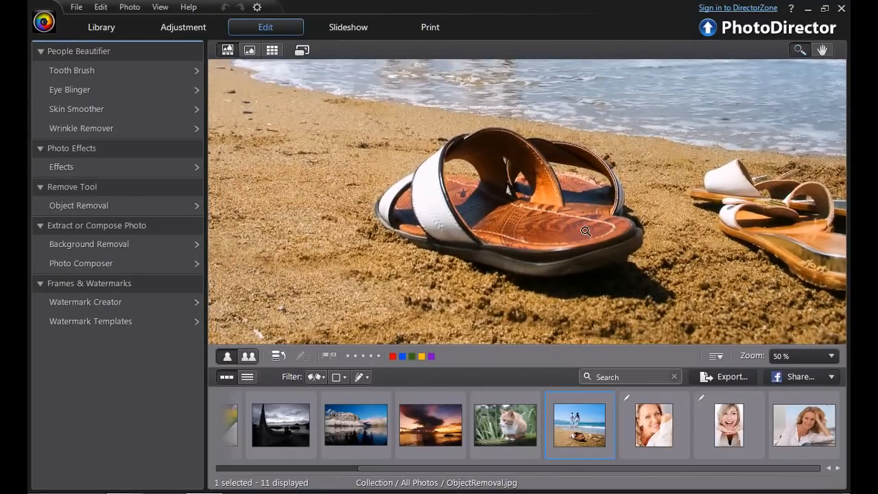
{"action": "scroll", "coordinate": [585, 230], "scroll_direction": "down", "scroll_amount": 3}
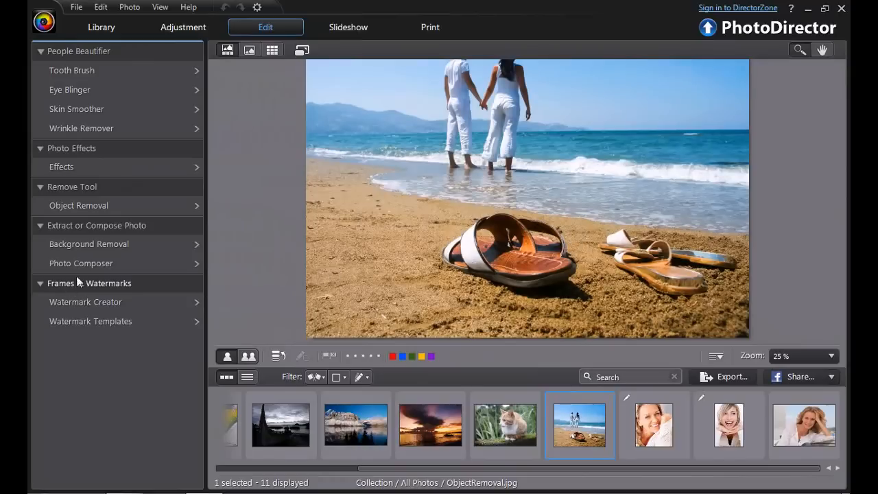
{"action": "left_click", "coordinate": [63, 206]}
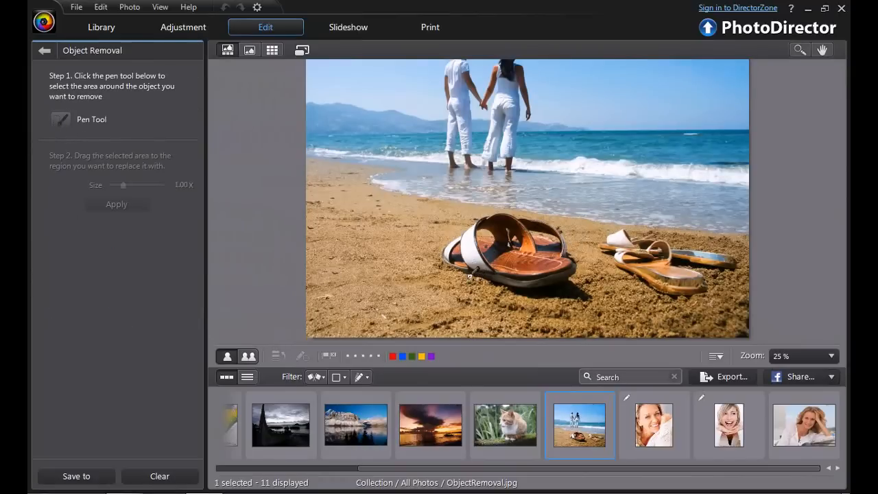
Try outlining the large pair of sandals with the Pen Tool and undo that outline.
{"action": "mouse_move", "coordinate": [470, 277]}
{"action": "left_mouse_down"}
{"action": "mouse_move", "coordinate": [429, 250]}
{"action": "mouse_move", "coordinate": [431, 240]}
{"action": "mouse_move", "coordinate": [466, 207]}
{"action": "mouse_move", "coordinate": [506, 203]}
{"action": "mouse_move", "coordinate": [557, 221]}
{"action": "mouse_move", "coordinate": [589, 259]}
{"action": "mouse_move", "coordinate": [586, 291]}
{"action": "mouse_move", "coordinate": [604, 303]}
{"action": "mouse_move", "coordinate": [572, 313]}
{"action": "mouse_move", "coordinate": [496, 300]}
{"action": "mouse_move", "coordinate": [469, 276]}
{"action": "left_mouse_up"}
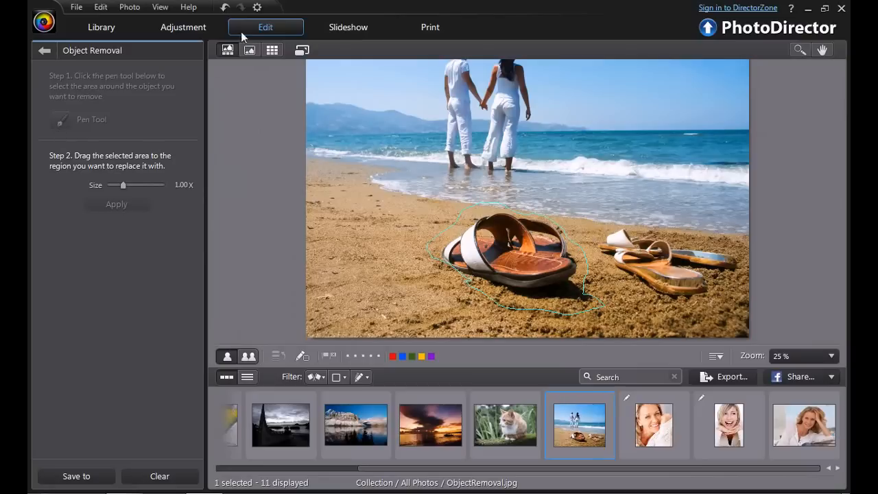
{"action": "left_click", "coordinate": [225, 7]}
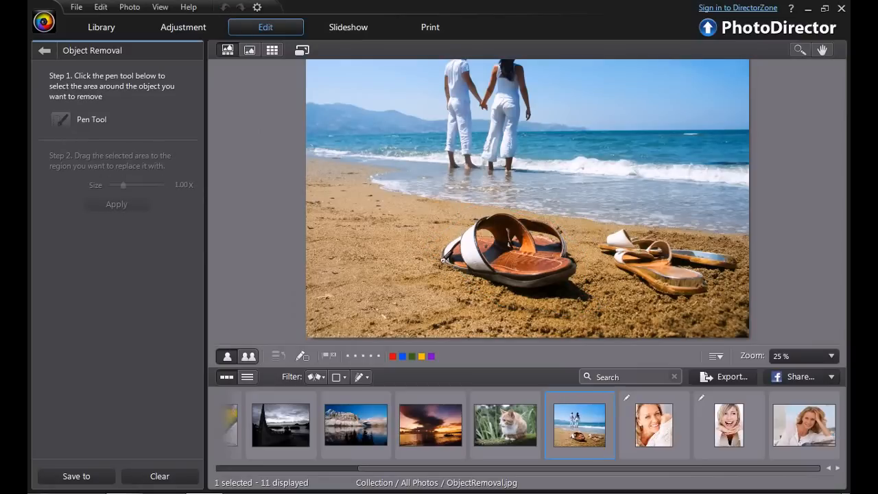
Outline the large sandals and their shadow with the Pen Tool and replace them with the plain sand beside them at size 0.83 X.
{"action": "mouse_move", "coordinate": [439, 258]}
{"action": "left_mouse_down"}
{"action": "mouse_move", "coordinate": [467, 221]}
{"action": "mouse_move", "coordinate": [502, 207]}
{"action": "mouse_move", "coordinate": [537, 211]}
{"action": "mouse_move", "coordinate": [571, 234]}
{"action": "mouse_move", "coordinate": [599, 300]}
{"action": "mouse_move", "coordinate": [571, 310]}
{"action": "mouse_move", "coordinate": [529, 303]}
{"action": "mouse_move", "coordinate": [451, 272]}
{"action": "mouse_move", "coordinate": [436, 253]}
{"action": "left_mouse_up"}
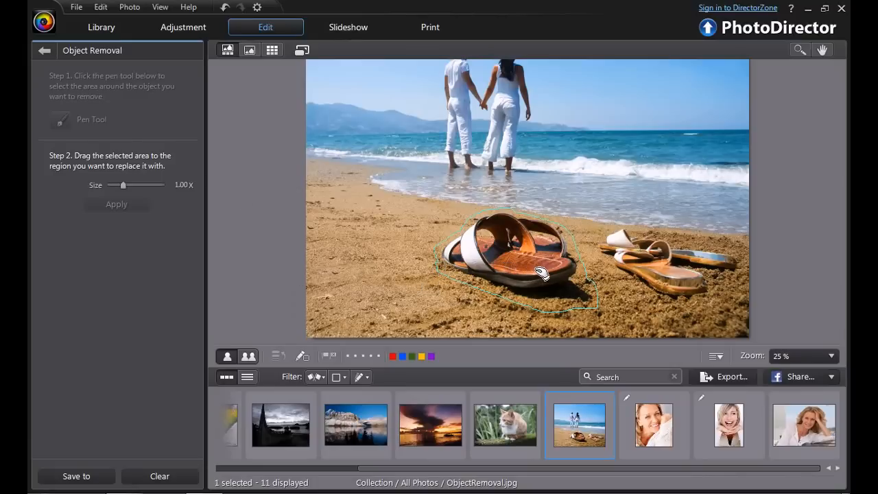
{"action": "left_click_drag", "start_coordinate": [540, 274], "coordinate": [410, 294]}
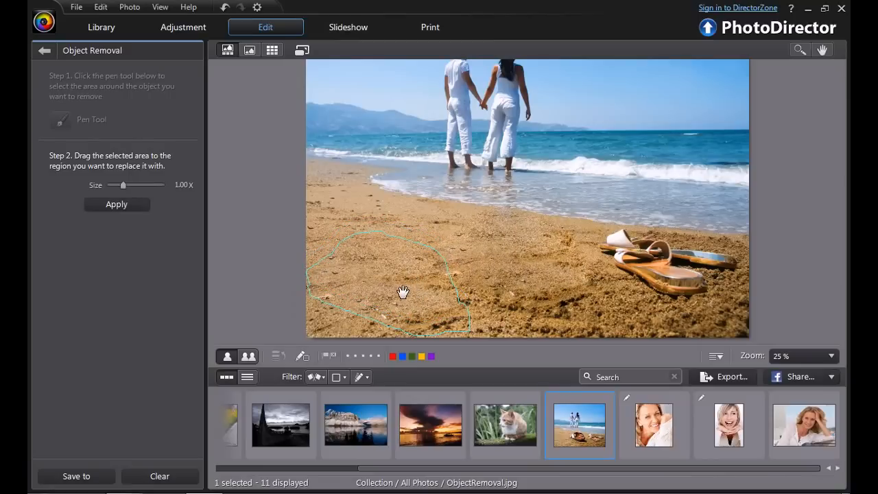
{"action": "left_click_drag", "start_coordinate": [122, 189], "coordinate": [121, 194]}
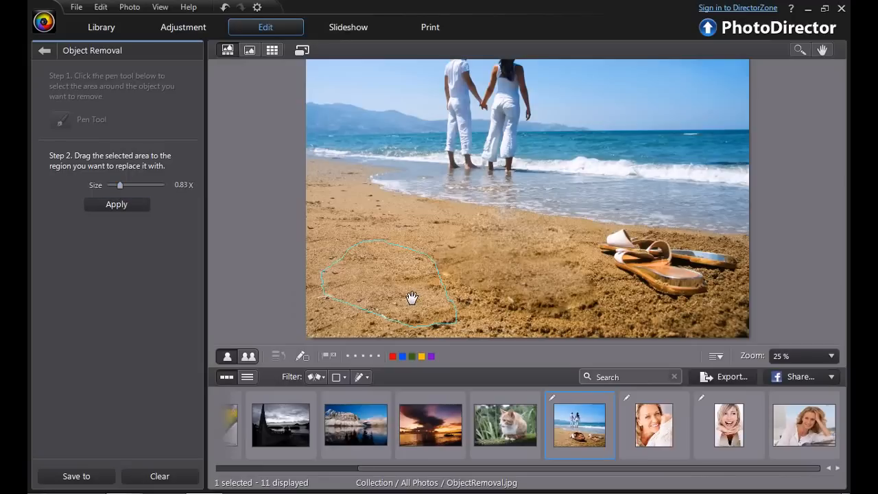
{"action": "left_click", "coordinate": [113, 205]}
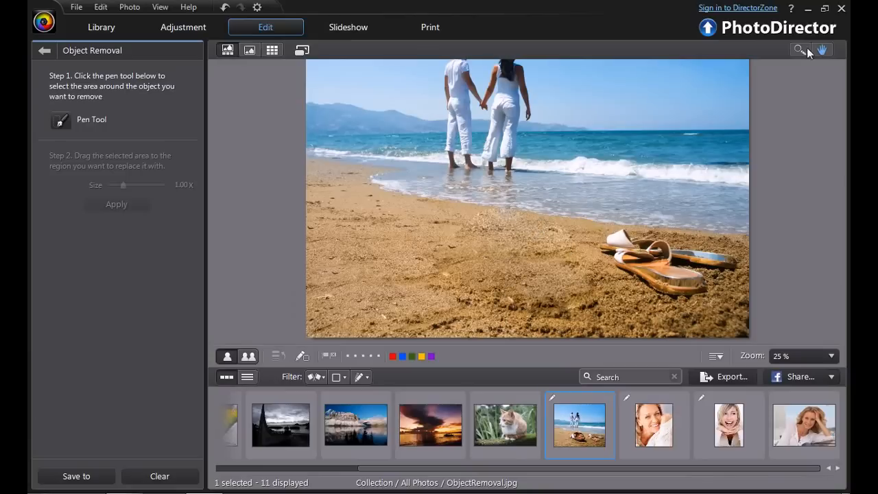
Fit the whole photo in the view and leave Object Removal without saving the edits.
{"action": "left_click", "coordinate": [599, 175]}
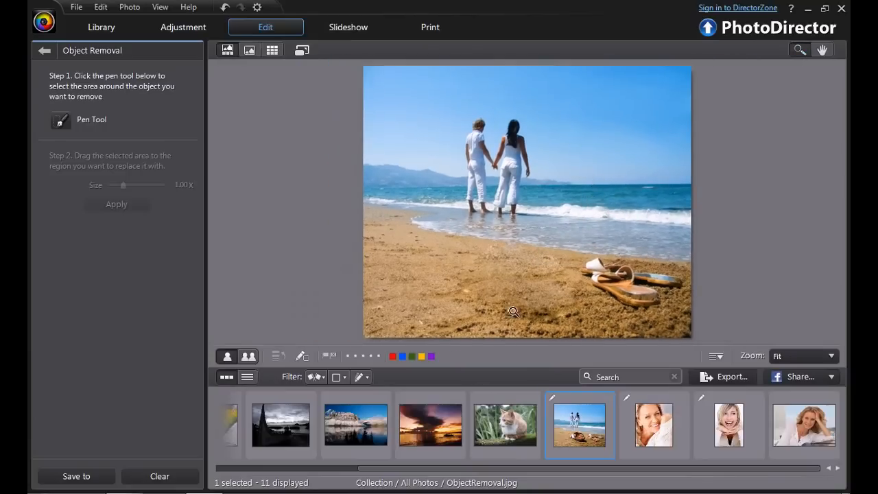
{"action": "left_click", "coordinate": [45, 51]}
{"action": "left_click", "coordinate": [492, 306]}
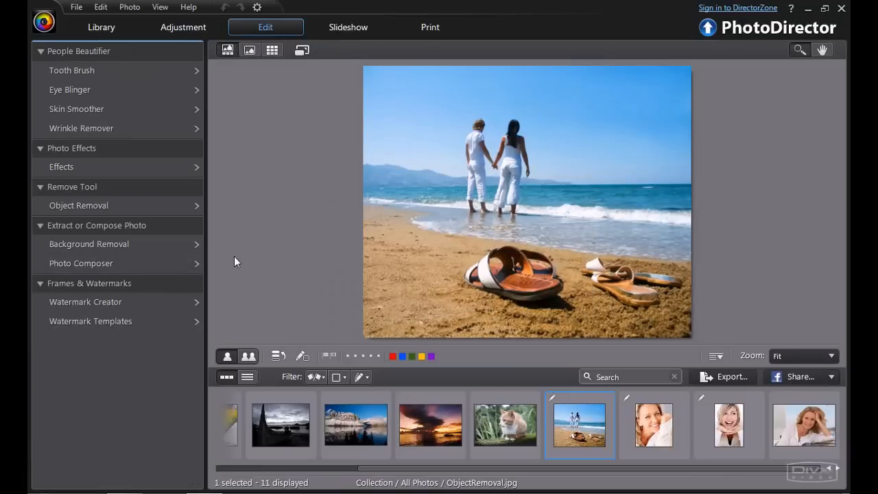
Select the large pair of sandals with the size 20 Smart Brush in Background Removal and remove the background around it.
{"action": "left_click", "coordinate": [129, 249]}
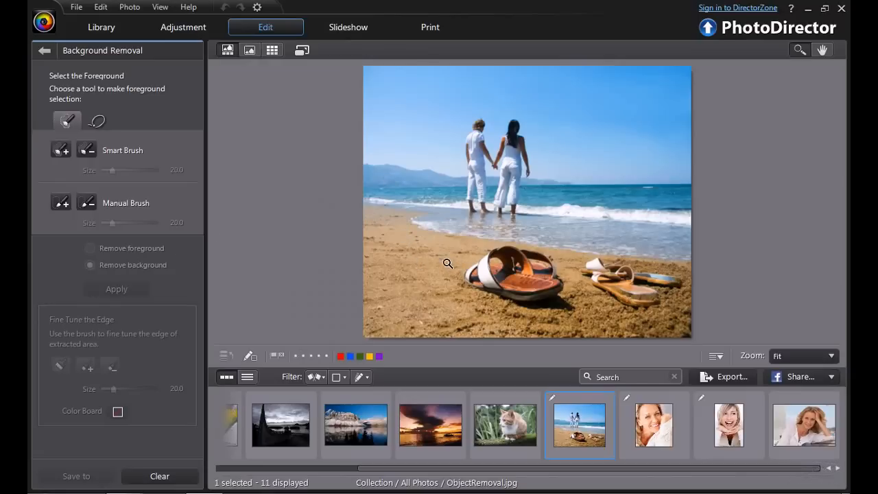
{"action": "left_click", "coordinate": [65, 151]}
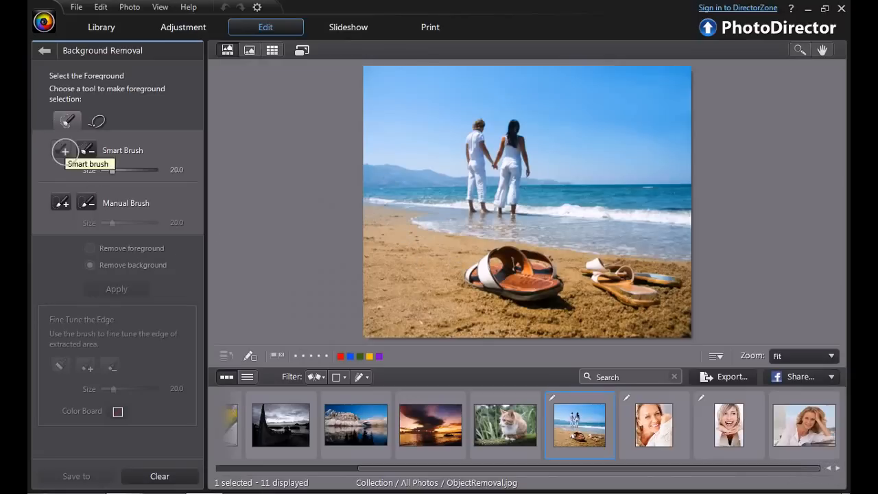
{"action": "mouse_move", "coordinate": [503, 284]}
{"action": "left_mouse_down"}
{"action": "mouse_move", "coordinate": [537, 295]}
{"action": "mouse_move", "coordinate": [533, 281]}
{"action": "mouse_move", "coordinate": [536, 291]}
{"action": "mouse_move", "coordinate": [500, 278]}
{"action": "left_mouse_up"}
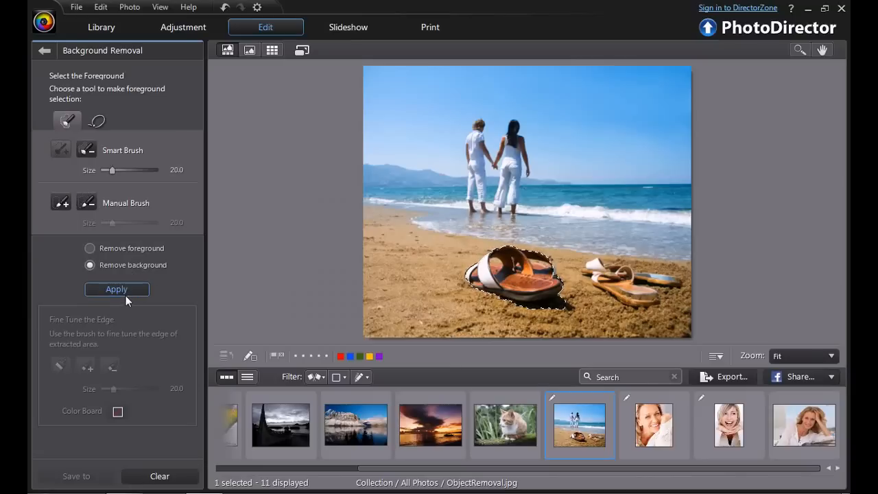
{"action": "left_click", "coordinate": [116, 290]}
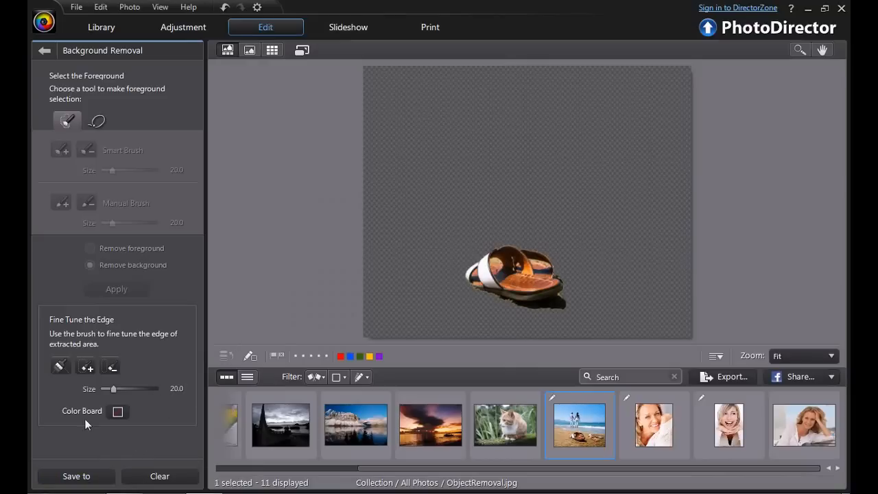
Save the sandal cutout as the PNG file ObjectRemoval-1, overwriting the existing file, and leave Background Removal.
{"action": "left_click", "coordinate": [76, 476]}
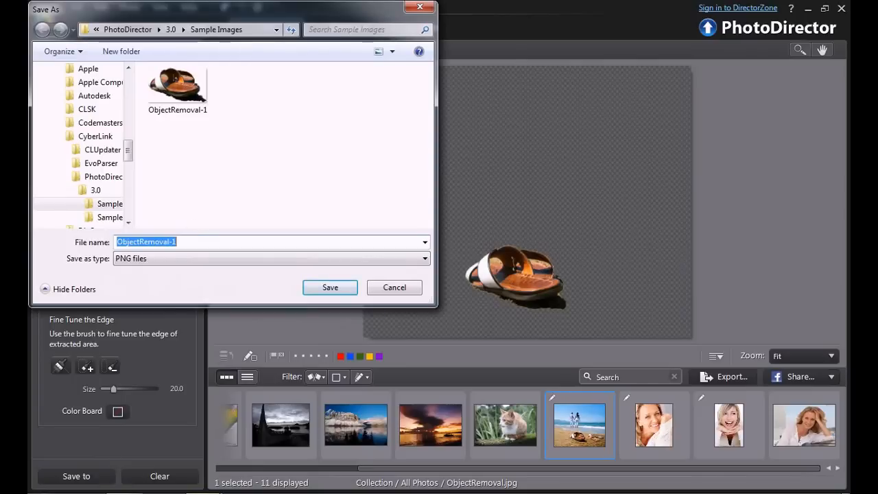
{"action": "left_click", "coordinate": [336, 288]}
{"action": "left_click", "coordinate": [472, 256]}
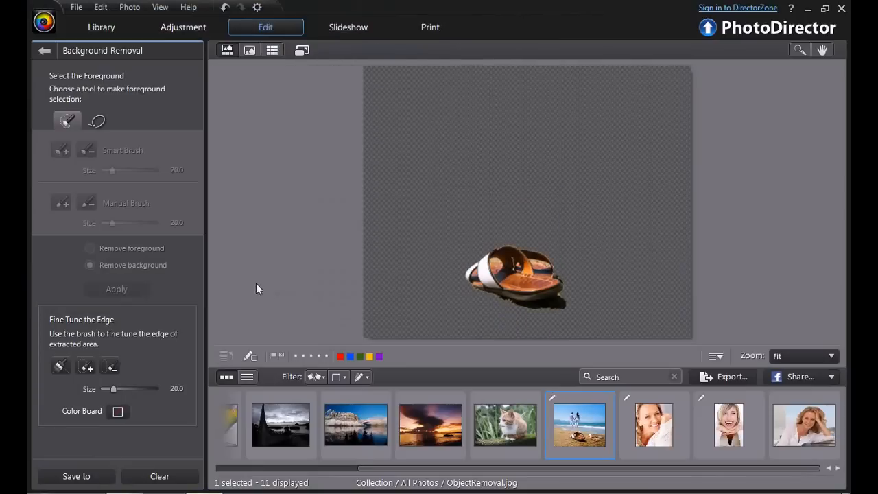
{"action": "left_click", "coordinate": [48, 50]}
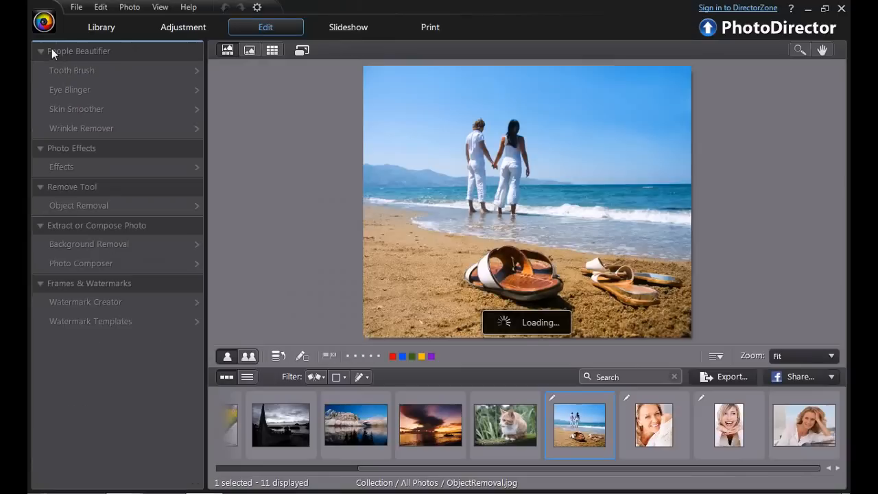
Add the ObjectRemoval-1 cutout to the beach photo in Photo Composer.
{"action": "left_click", "coordinate": [107, 267]}
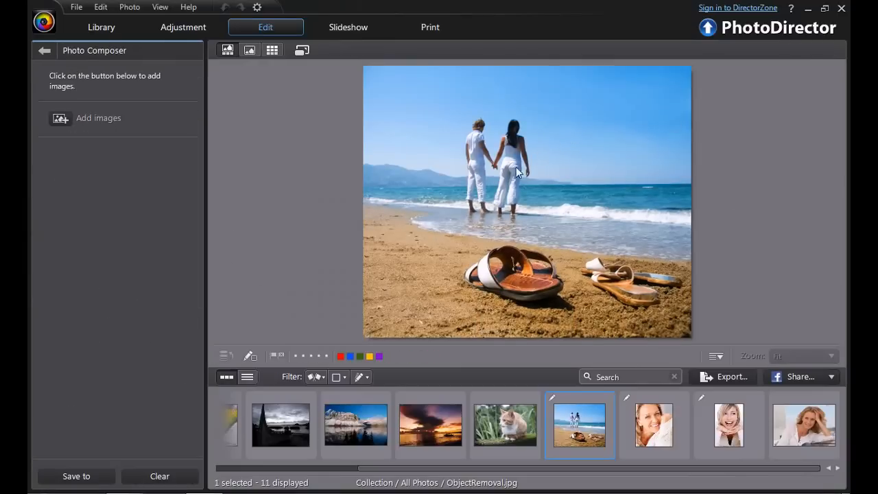
{"action": "left_click", "coordinate": [60, 118]}
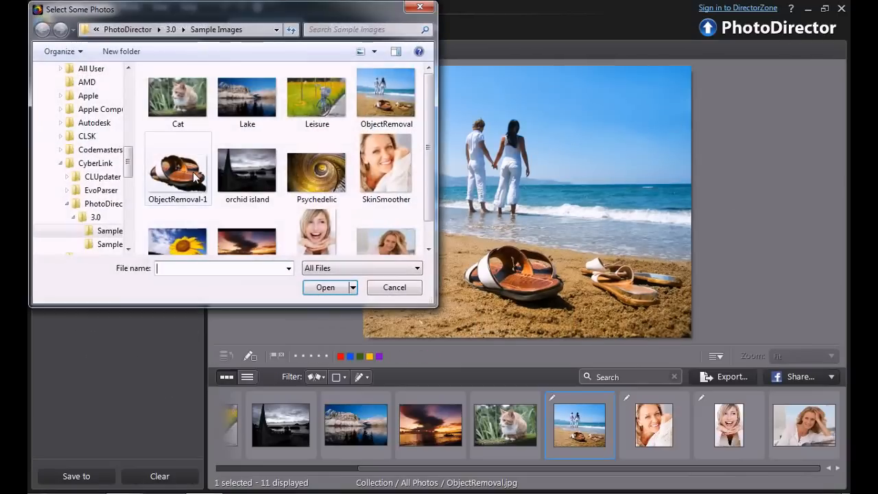
{"action": "left_click", "coordinate": [195, 176]}
{"action": "double_click", "coordinate": [192, 172]}
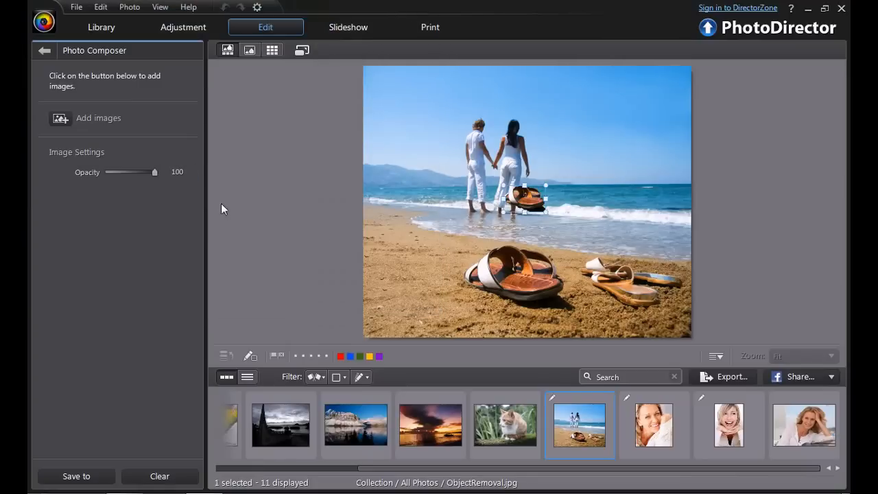
Move the added sandals onto the sand beside the large pair and enlarge them to nearly the same size.
{"action": "left_click_drag", "start_coordinate": [504, 199], "coordinate": [427, 299]}
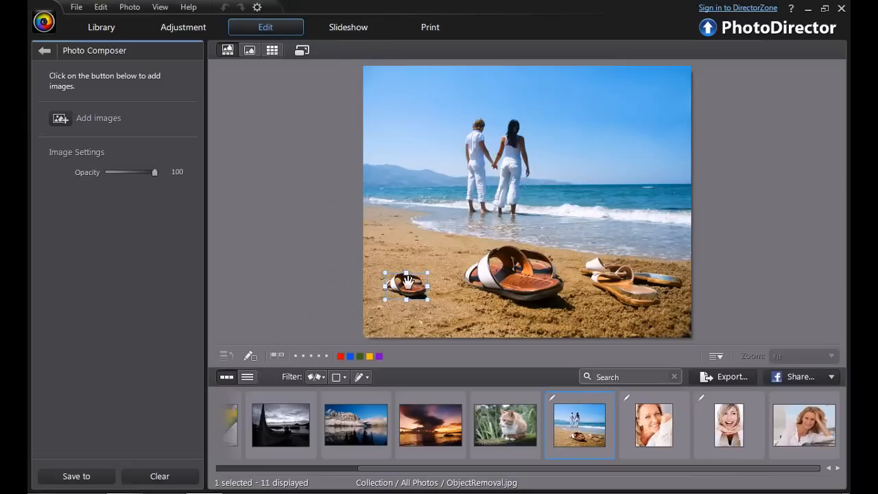
{"action": "left_click_drag", "start_coordinate": [384, 274], "coordinate": [347, 240]}
{"action": "left_click_drag", "start_coordinate": [381, 276], "coordinate": [414, 297]}
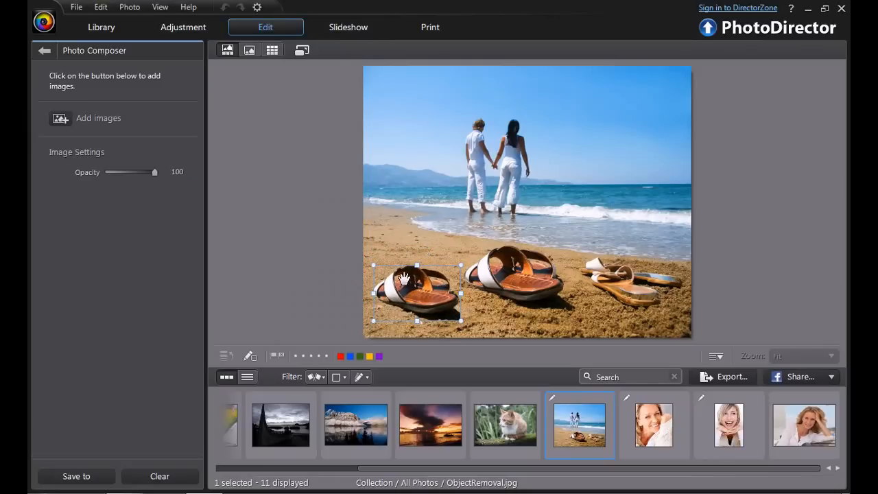
Enlarge the added sandals to match the size of the large pair, and exit Photo Composer without saving the composition.
{"action": "left_click_drag", "start_coordinate": [377, 268], "coordinate": [407, 290]}
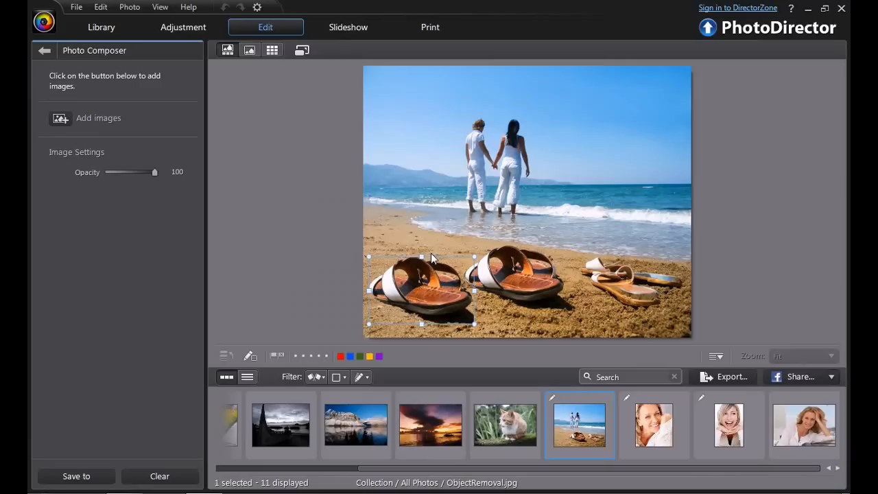
{"action": "left_click", "coordinate": [442, 233]}
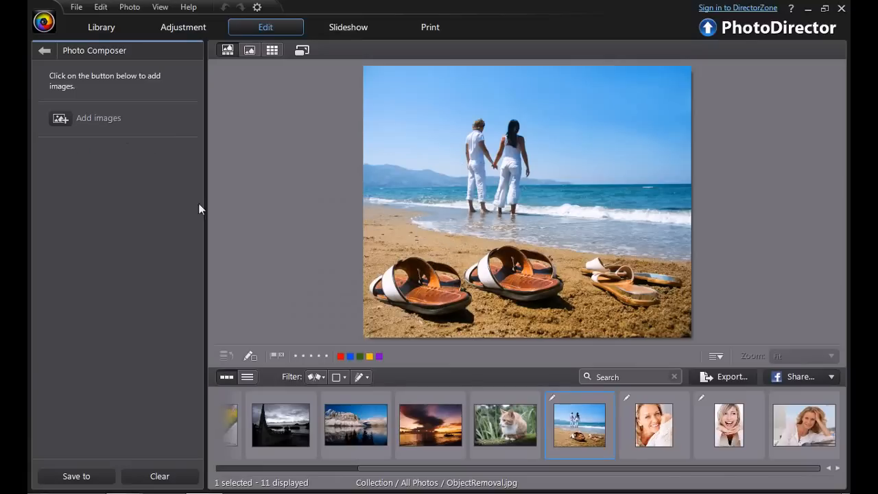
{"action": "left_click", "coordinate": [45, 52]}
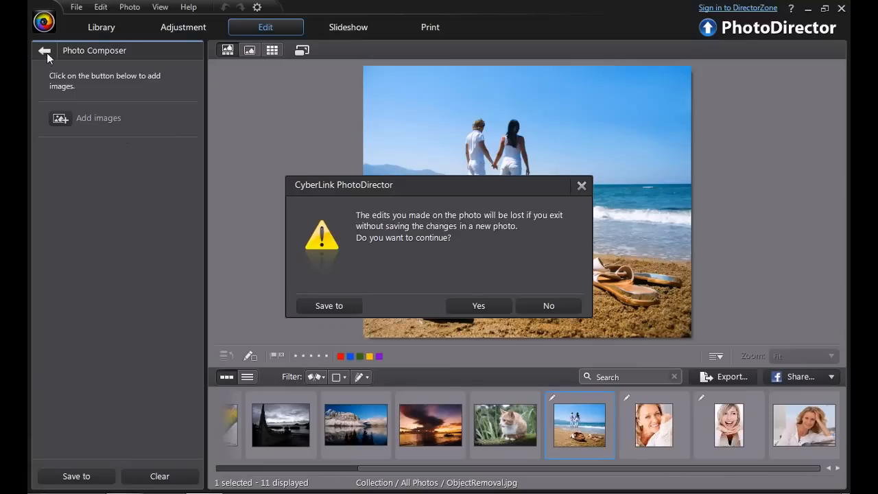
{"action": "left_click", "coordinate": [493, 308]}
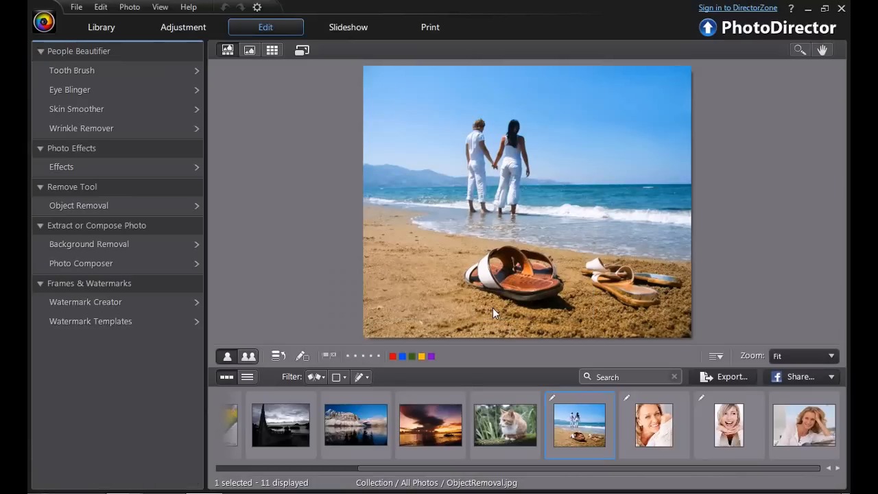
View the frame and line options of Watermark Creator for the beach photo and return to the Edit tools.
{"action": "left_click", "coordinate": [115, 302]}
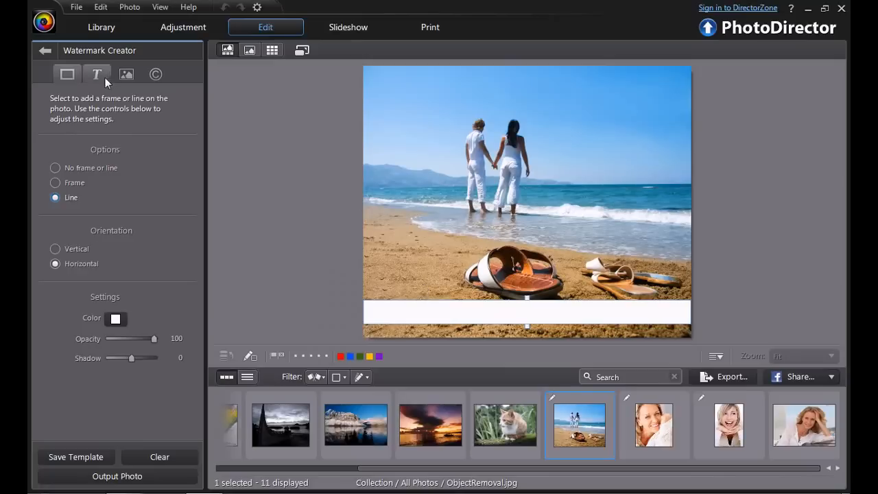
{"action": "left_click", "coordinate": [45, 48]}
Preview the Default_006, Default_005 and Default_002 watermark templates on the beach photo.
{"action": "left_click", "coordinate": [121, 323]}
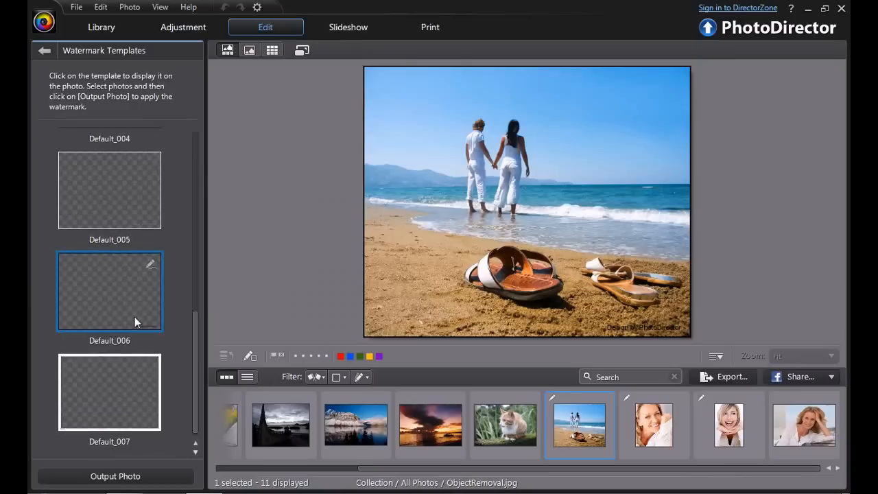
{"action": "left_click", "coordinate": [132, 228]}
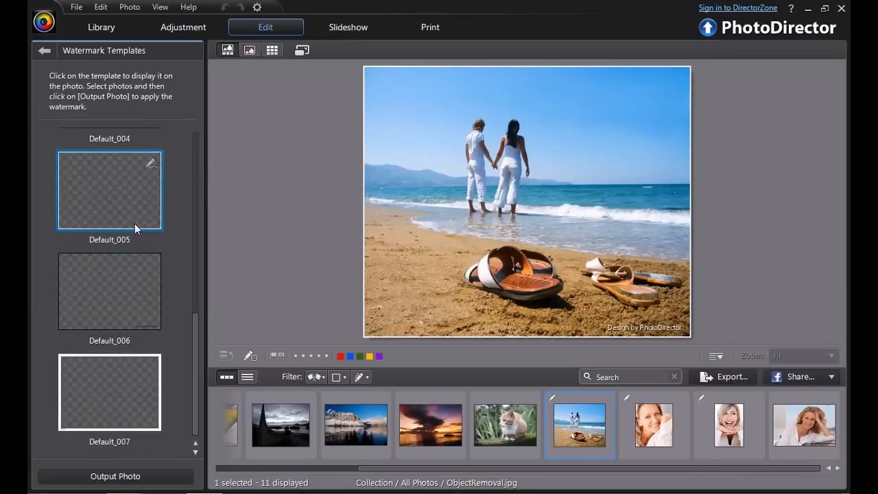
{"action": "scroll", "coordinate": [122, 353], "scroll_direction": "up", "scroll_amount": 5}
{"action": "left_click", "coordinate": [140, 377]}
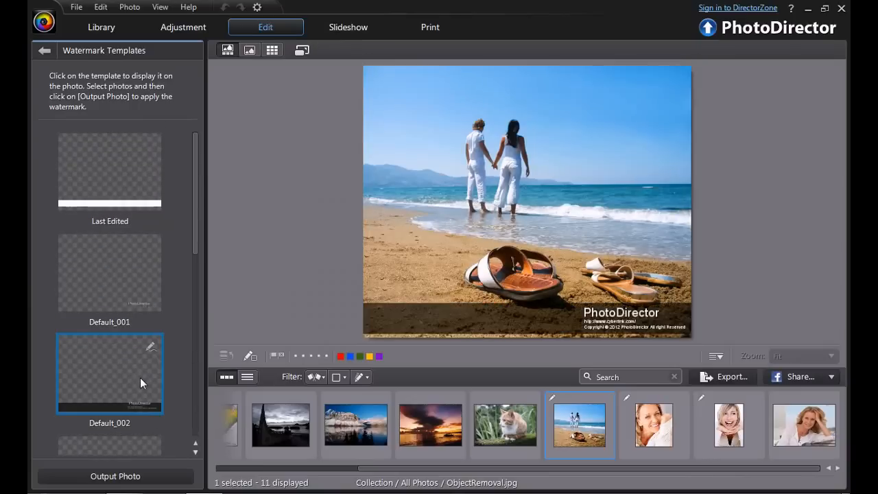
Compare the Last Edited, Default_001 and Default_002 watermarks on the photo, browse the remaining templates, and leave Watermark Templates without outputting the photo.
{"action": "left_click", "coordinate": [133, 207]}
{"action": "left_click", "coordinate": [132, 284]}
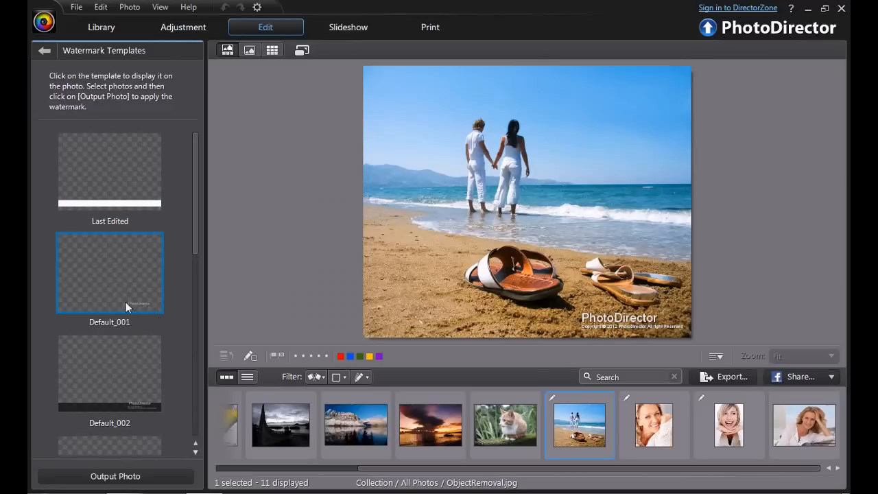
{"action": "left_click", "coordinate": [96, 173]}
{"action": "left_click", "coordinate": [126, 379]}
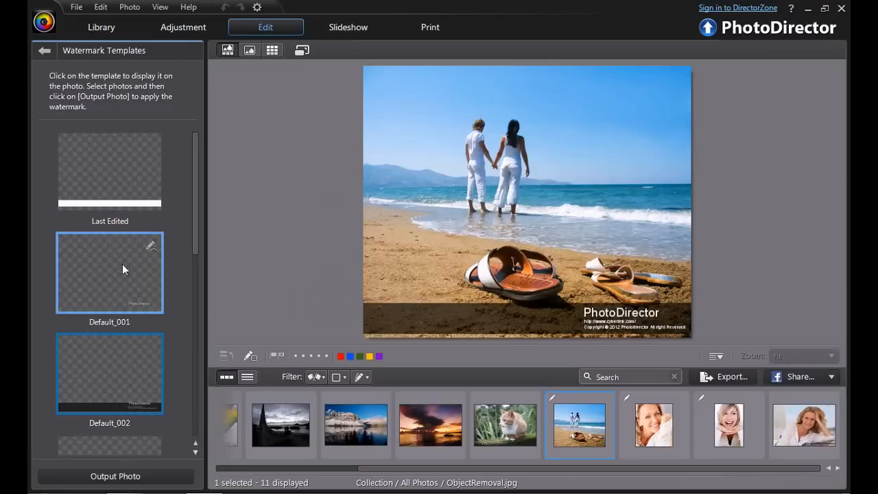
{"action": "scroll", "coordinate": [123, 275], "scroll_direction": "down", "scroll_amount": 4}
{"action": "scroll", "coordinate": [131, 281], "scroll_direction": "down", "scroll_amount": 1}
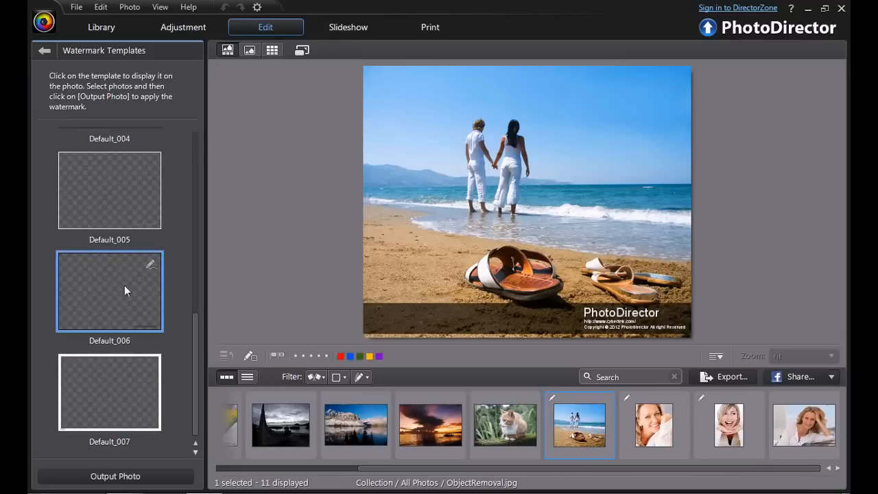
{"action": "scroll", "coordinate": [127, 284], "scroll_direction": "up", "scroll_amount": 5}
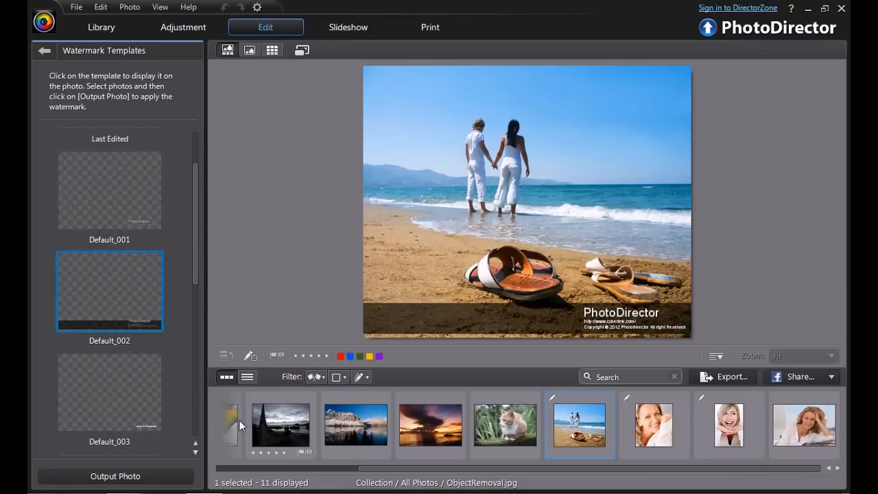
{"action": "left_click", "coordinate": [43, 52]}
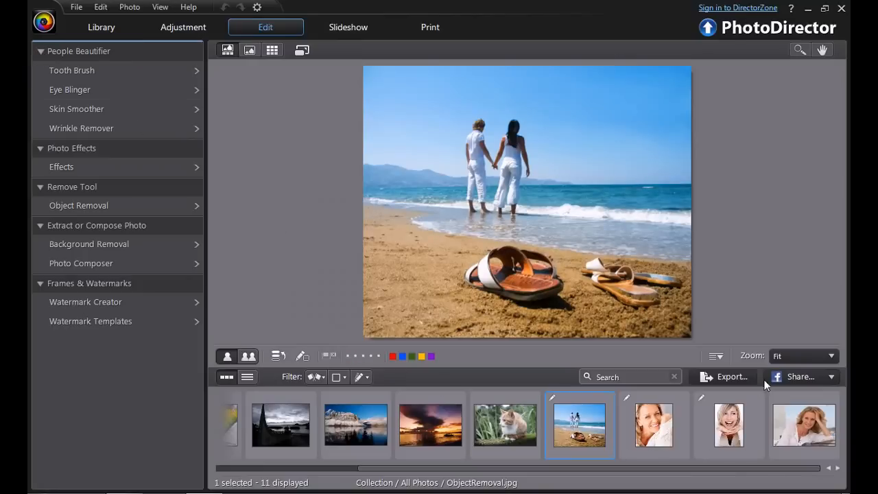
View the photo sharing destinations and the Photo Export settings, and close them without sharing or exporting.
{"action": "left_click", "coordinate": [831, 376]}
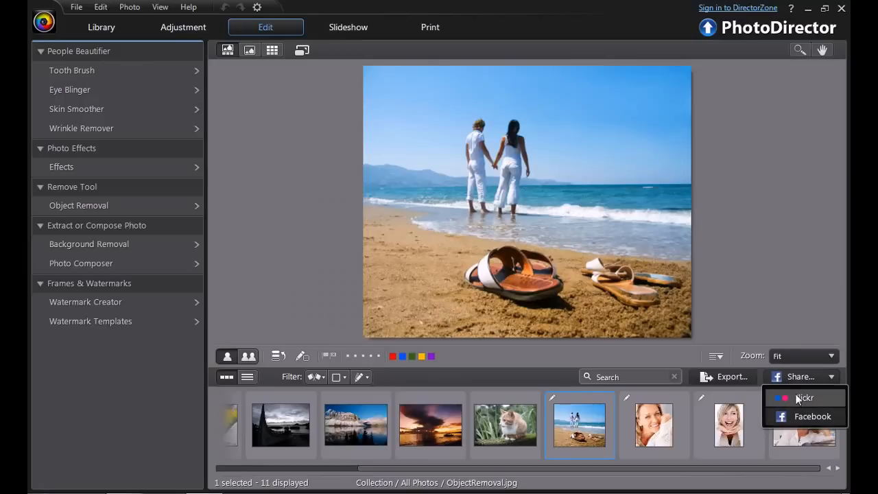
{"action": "left_click", "coordinate": [767, 288]}
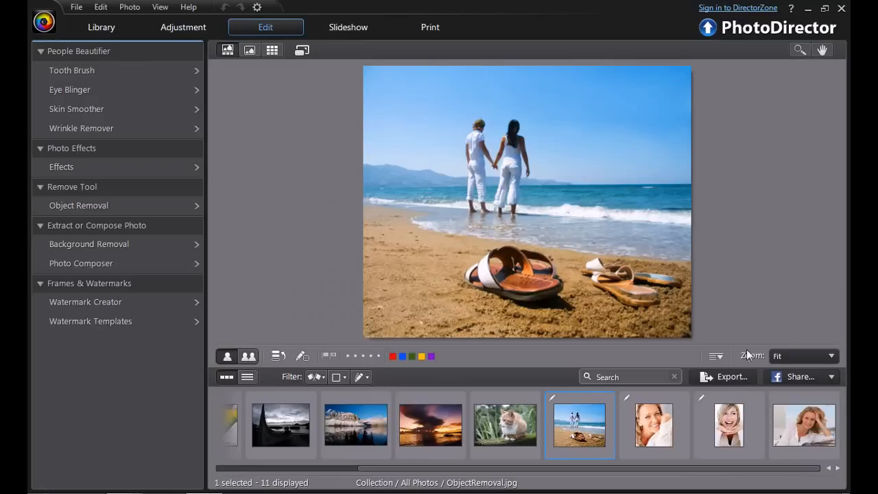
{"action": "left_click", "coordinate": [721, 376]}
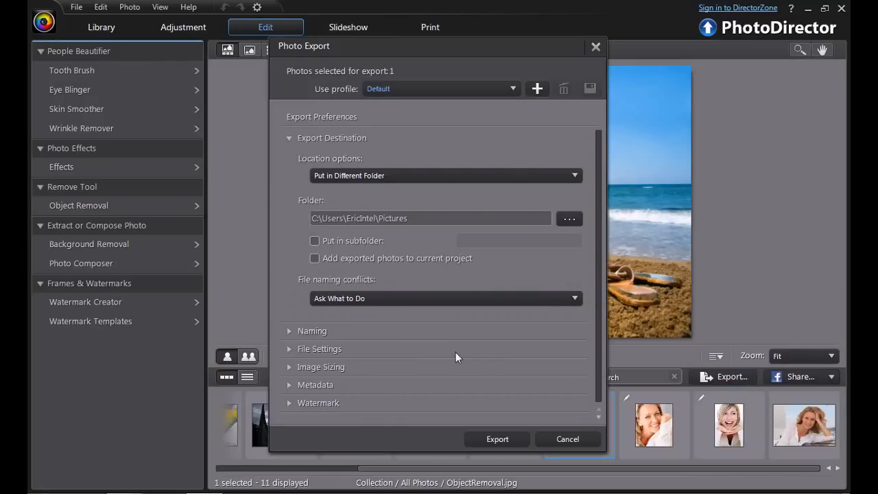
{"action": "left_click", "coordinate": [567, 440]}
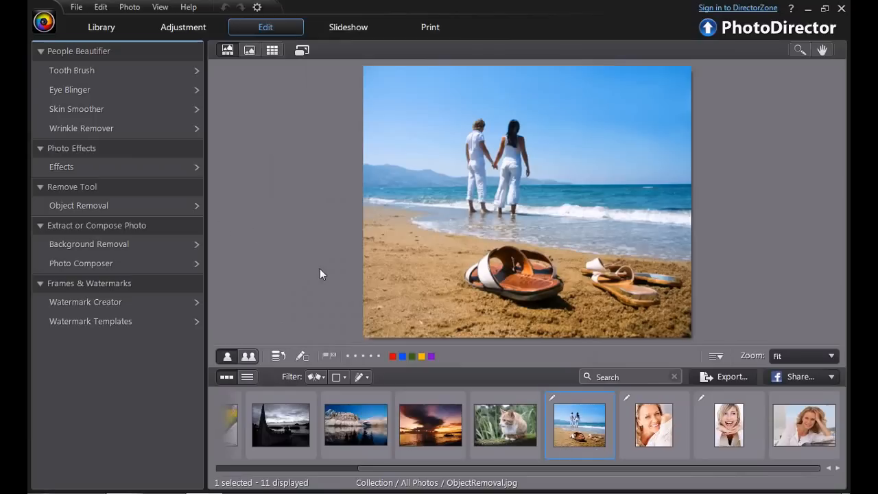